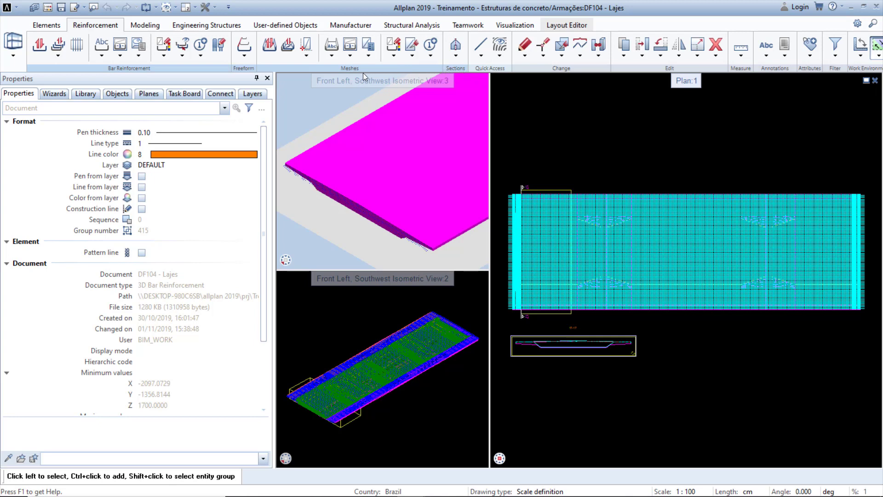
Hide the bar reinforcement of the Armações drawing file in the objects list.
left_click(125, 95)
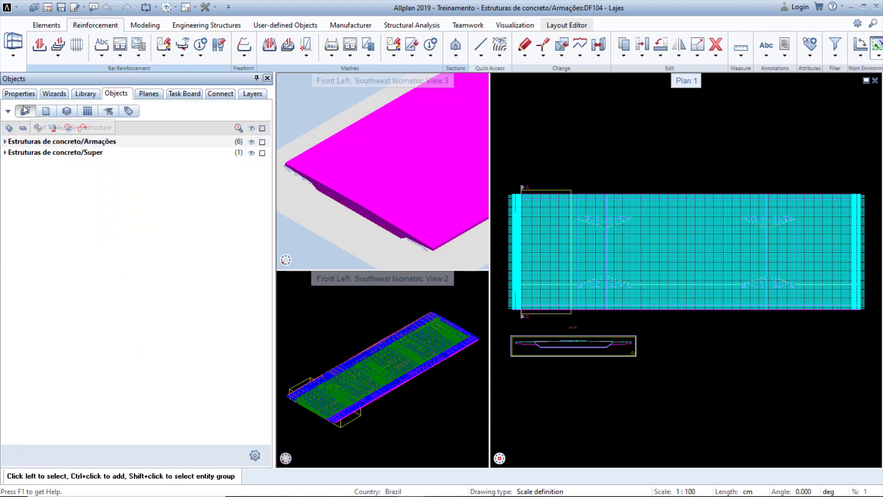
left_click(5, 142)
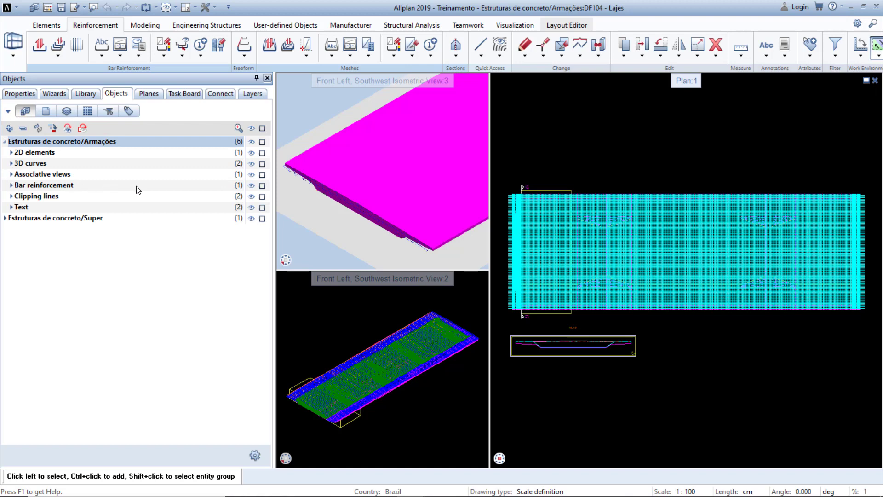
left_click(252, 186)
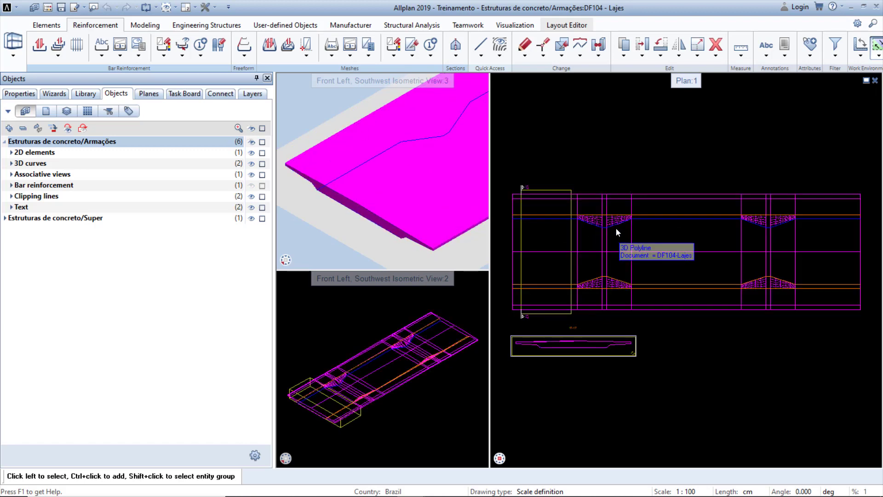
Create a section clipping path 10 across the slab's haunch in the plan and set its viewing depth.
left_click(452, 58)
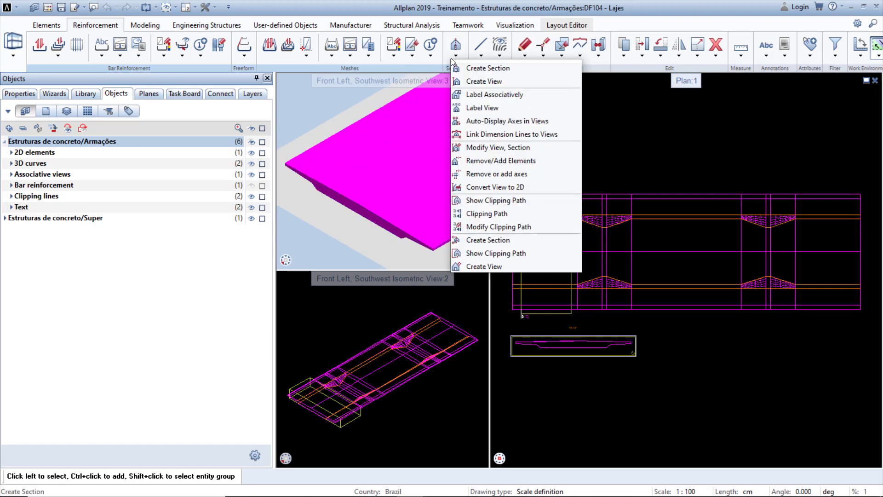
left_click(489, 68)
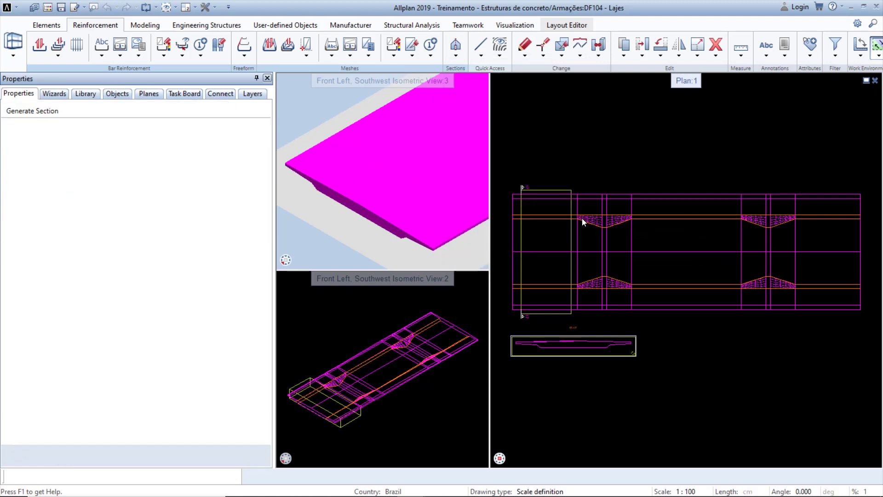
scroll(581, 218, "up", 3)
left_click(562, 206)
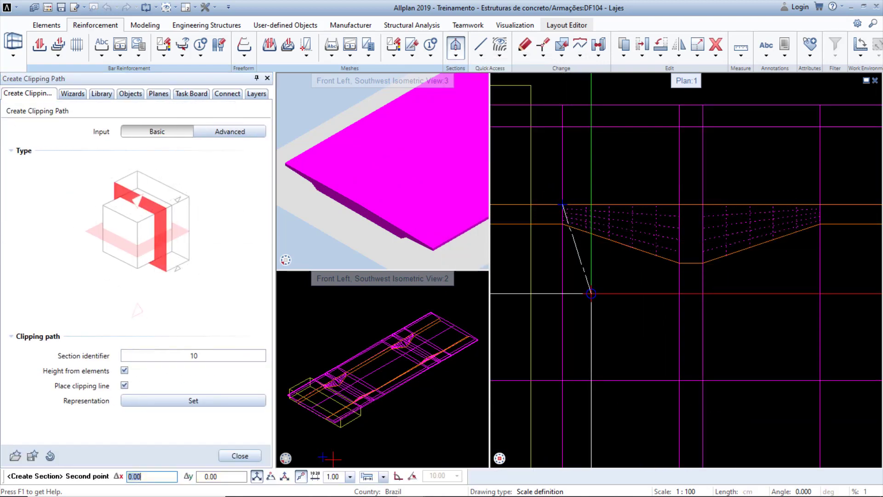
left_click(821, 204)
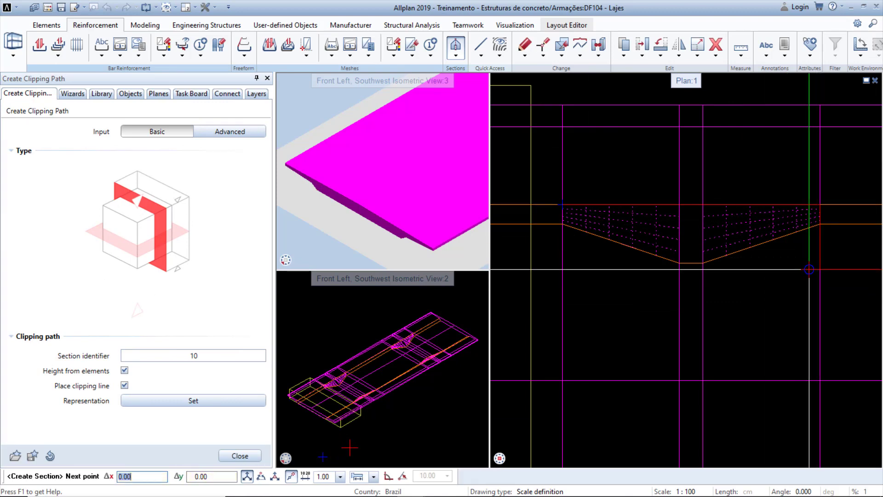
key("Escape")
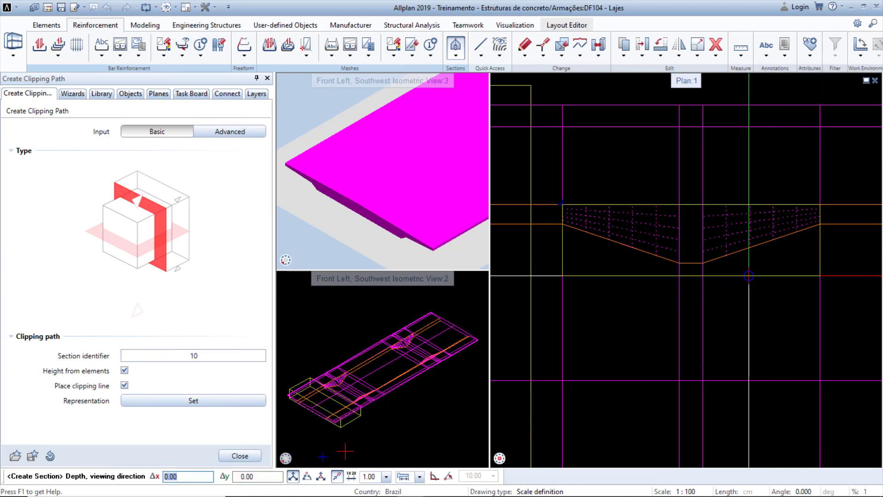
left_click(703, 263)
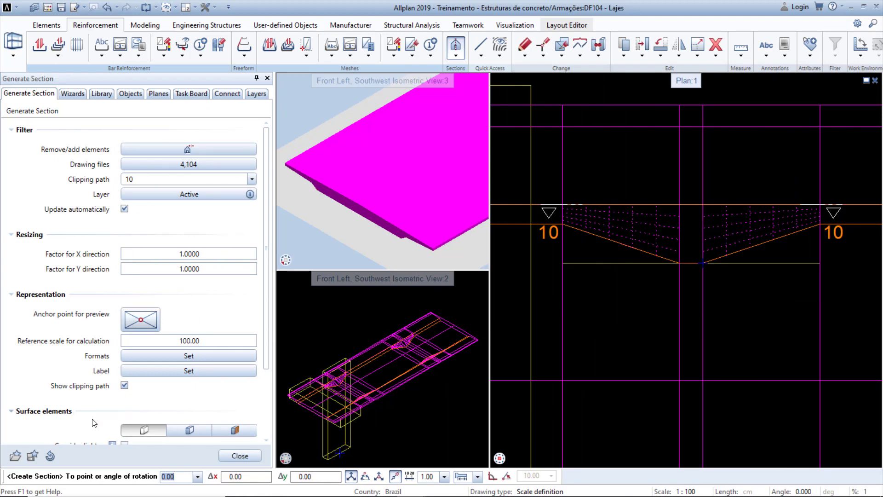
Load the section favorite BW_Visible_Hidden_Eliminate_Boundary_Section_Surface.schfnfx.
left_click(16, 457)
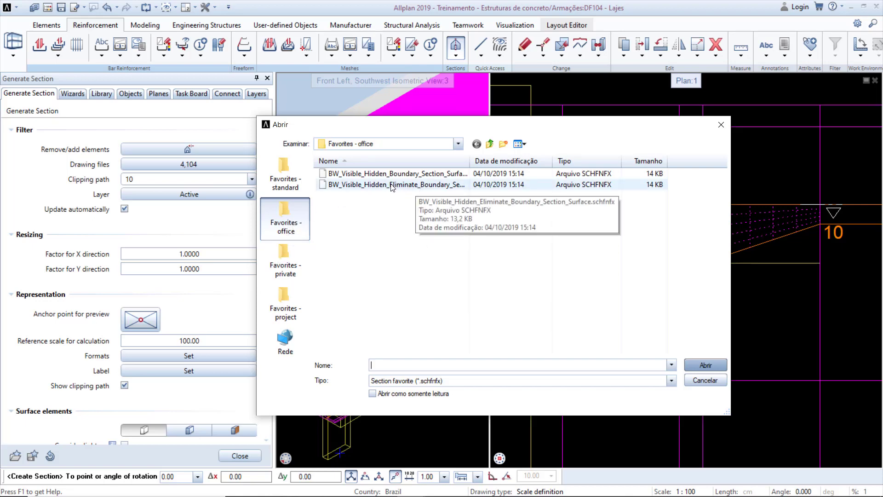
left_click(412, 186)
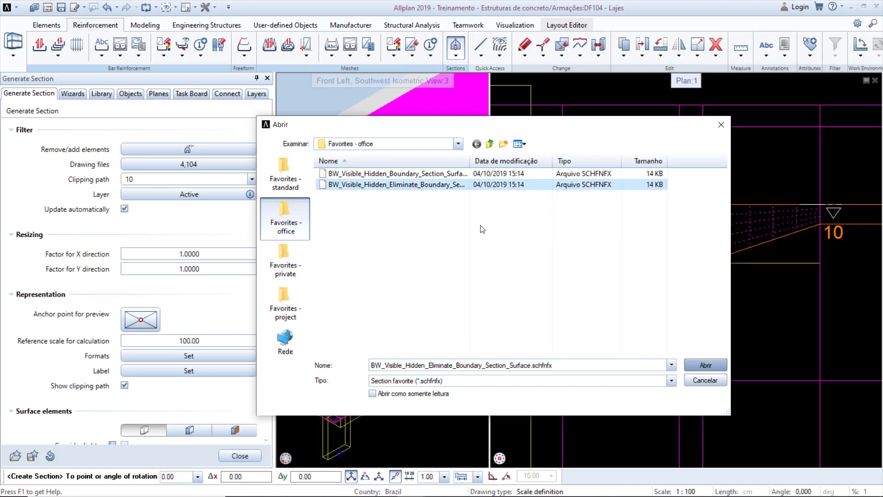
left_click(691, 363)
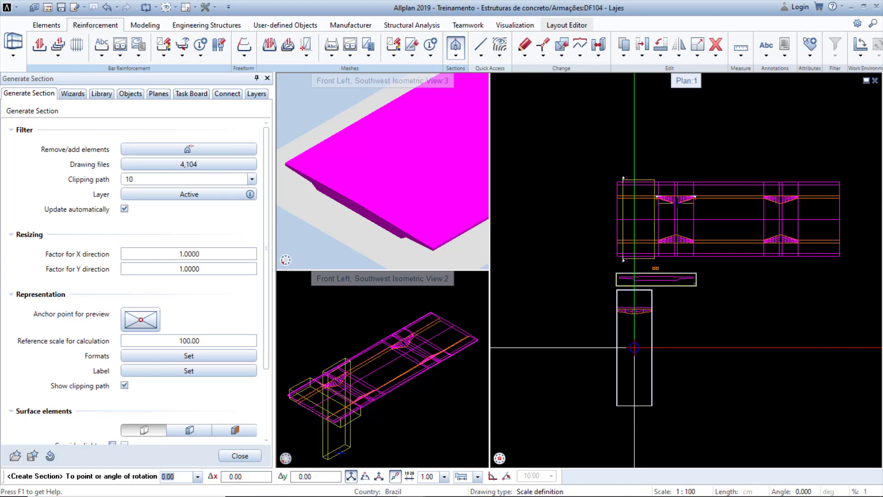
Place the generated section view below the slab plan and finish the command.
left_click(635, 347)
key("Escape")
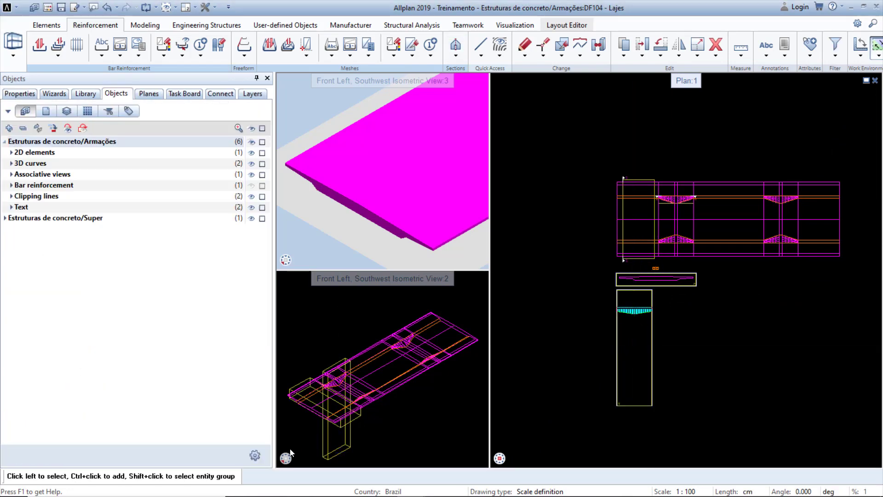
Switch the lower-left viewport to a plan view and toggle the bar reinforcement visibility again.
left_click(301, 433)
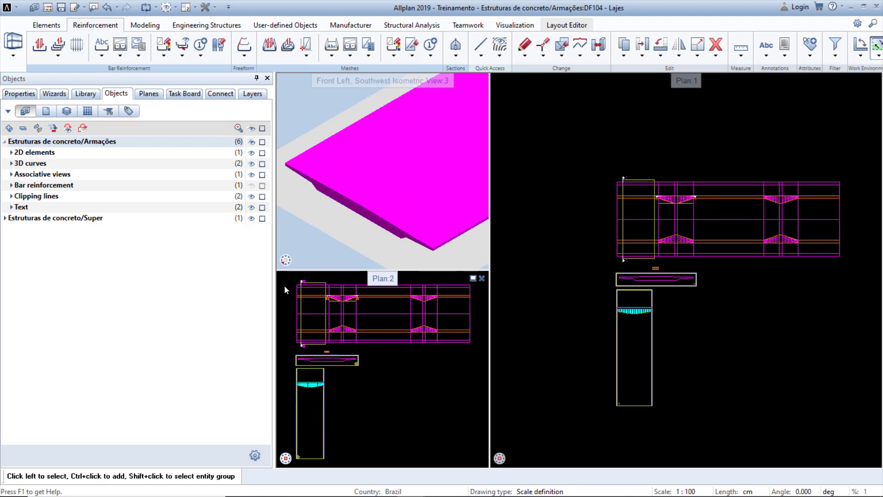
left_click(252, 186)
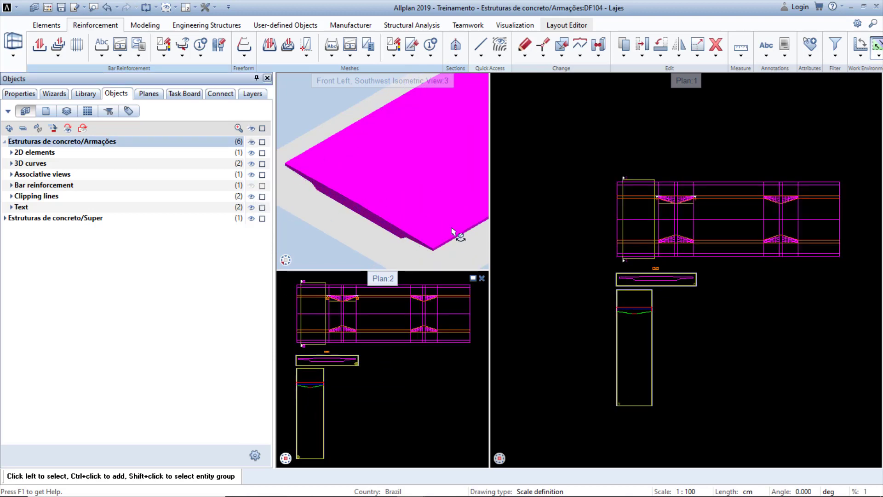
Zoom in on the haunch section and the clipping line in both plan viewports to examine them.
scroll(340, 297, "up", 6)
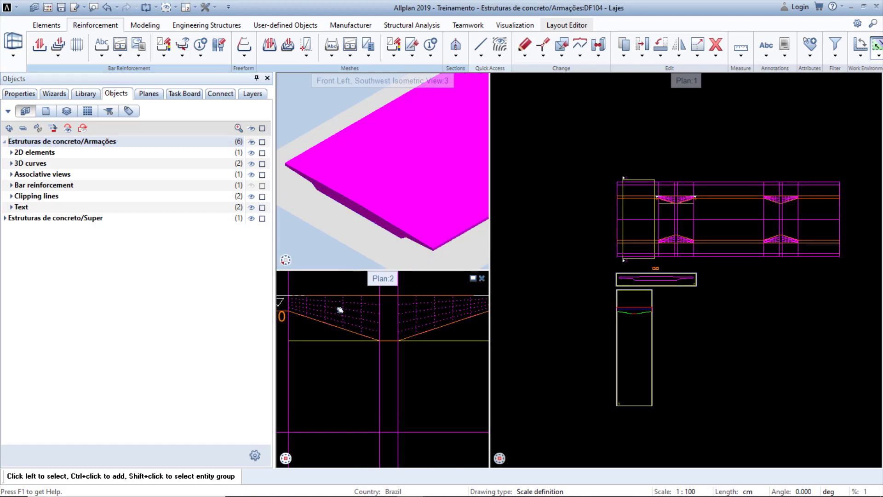
scroll(581, 313, "up", 8)
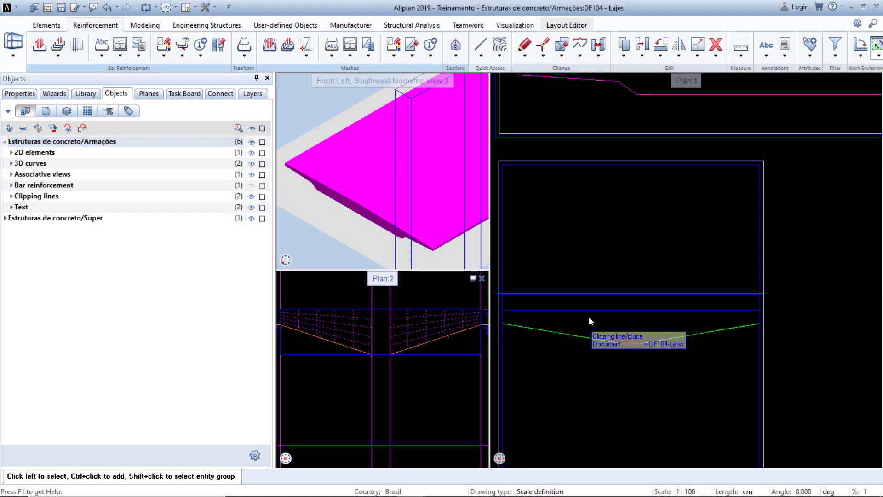
scroll(589, 319, "up", 4)
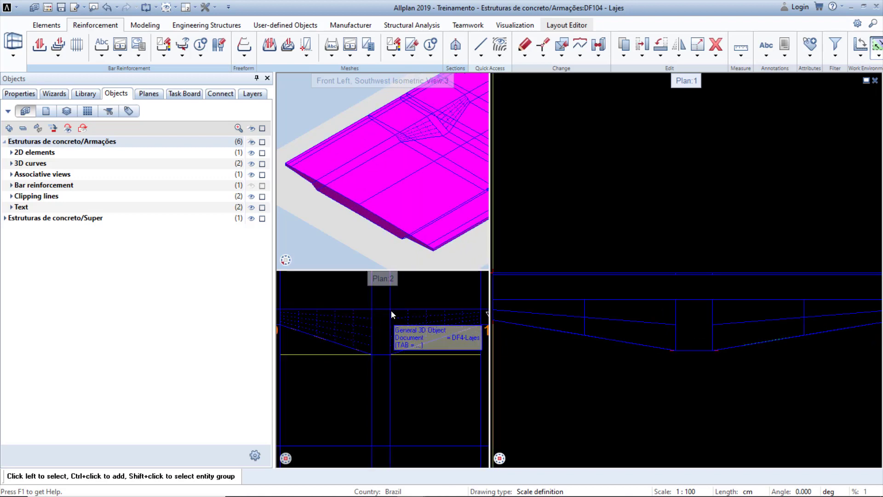
scroll(393, 320, "down", 2)
scroll(393, 321, "down", 2)
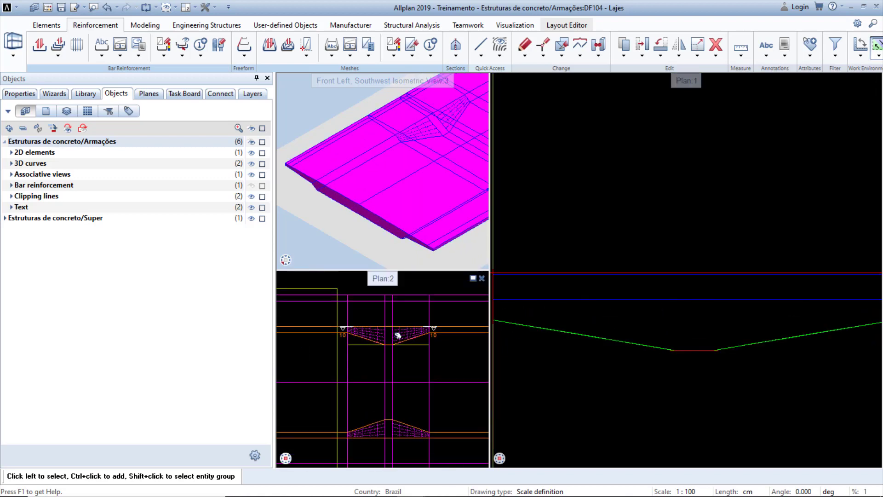
left_click(412, 357)
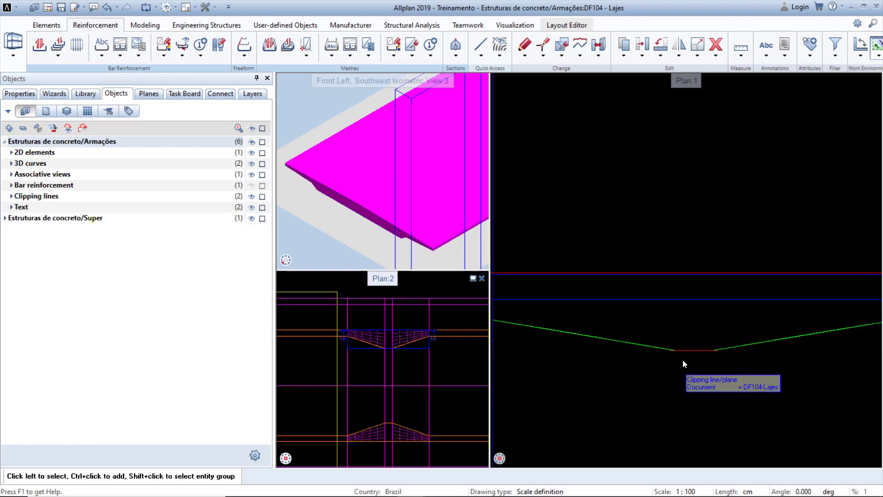
scroll(686, 275, "up", 5)
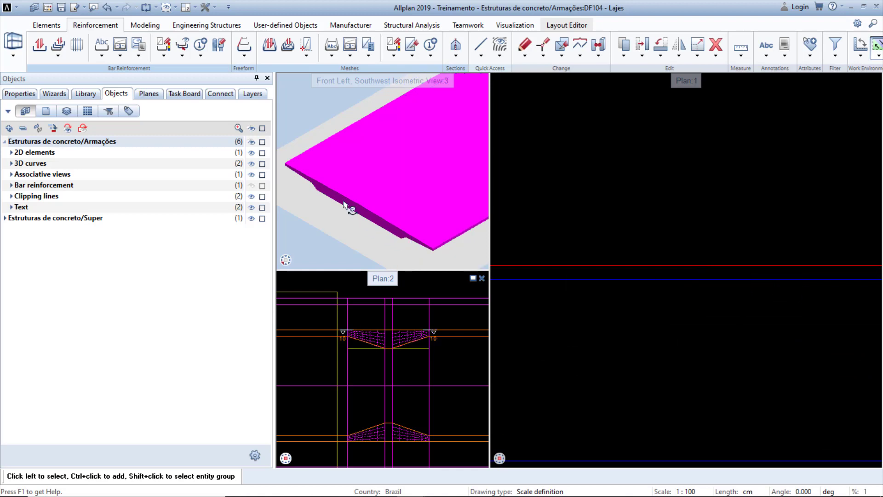
scroll(344, 203, "up", 2)
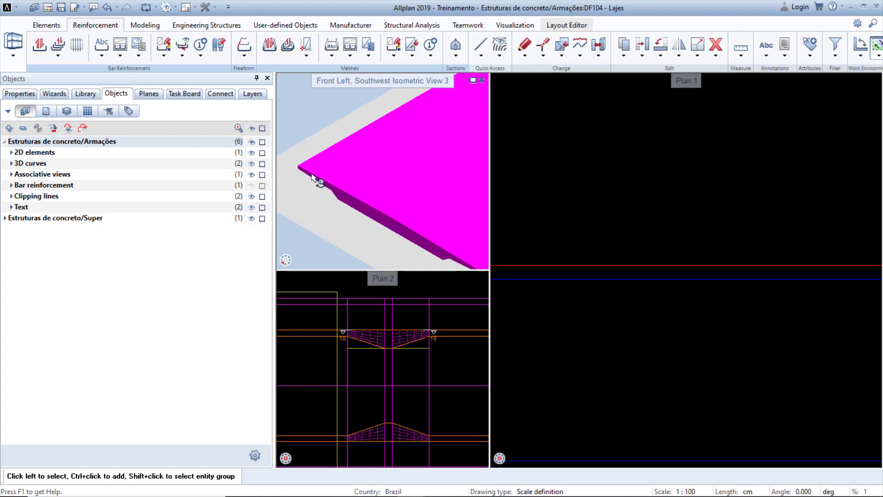
Start the Bar Shape tool with the Stirrup, closed shape.
left_click(46, 44)
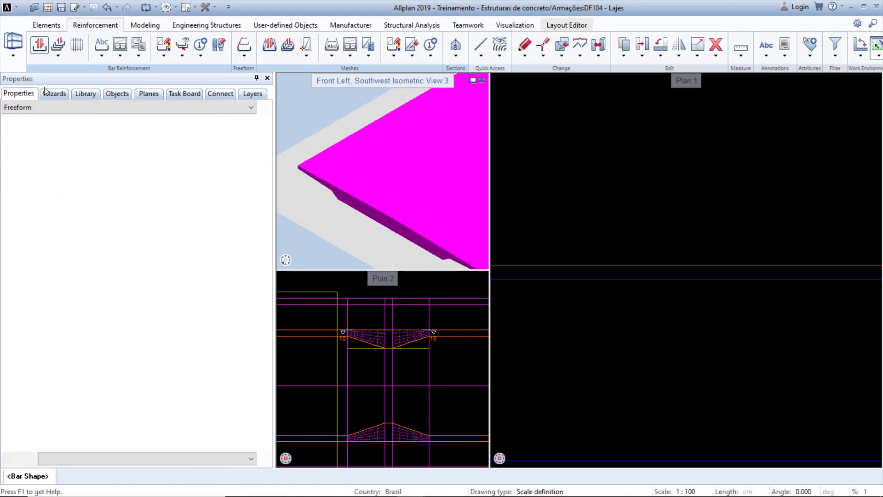
left_click(34, 109)
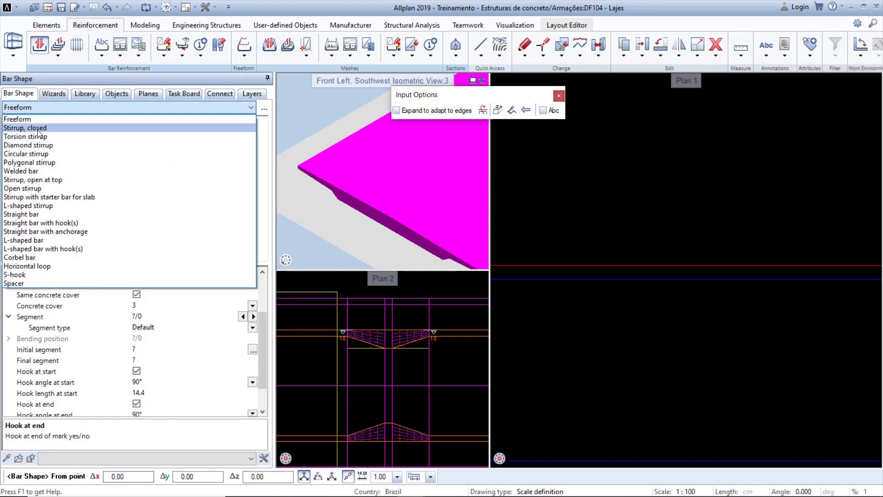
left_click(34, 129)
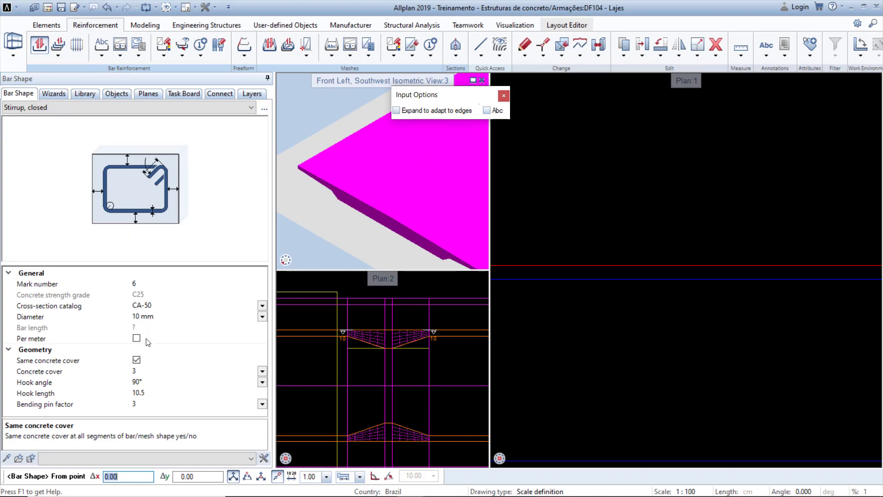
Disable the same concrete cover option and increase concrete covers 2 and 4 by 1.2 to 4.3.
left_click(138, 361)
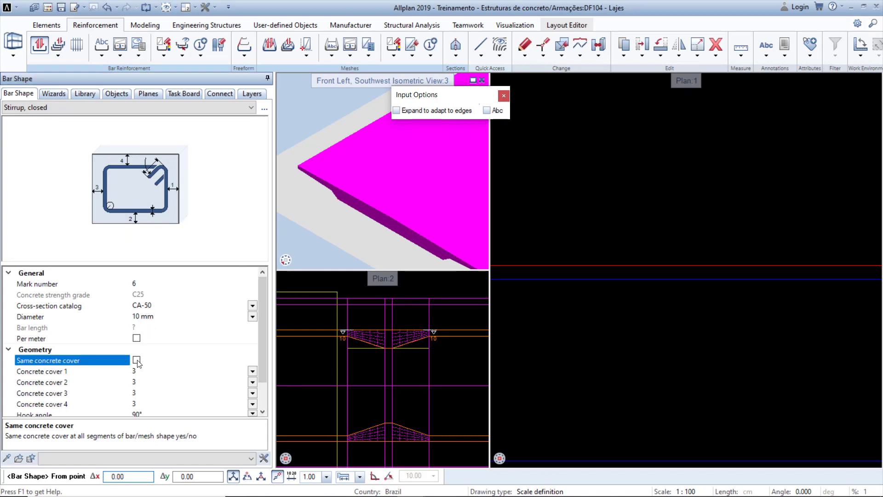
left_click(159, 371)
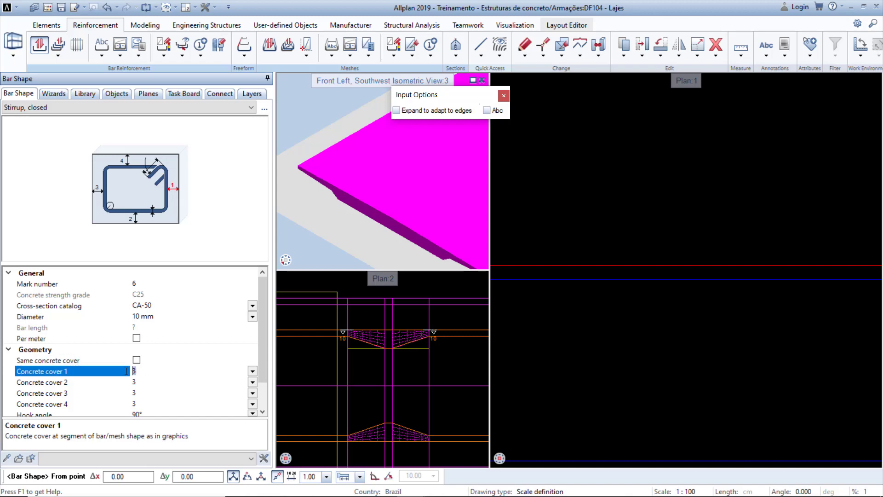
left_click(133, 392)
left_click(154, 382)
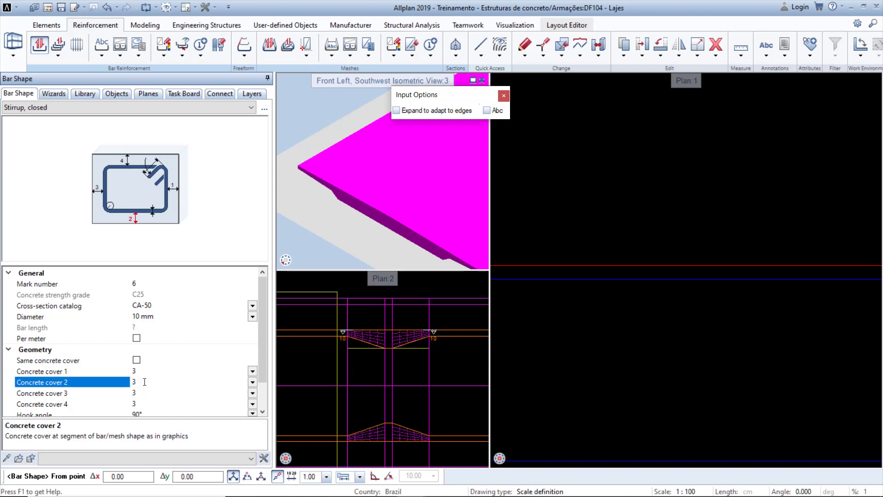
type("+1.25")
key("Return")
left_click(151, 405)
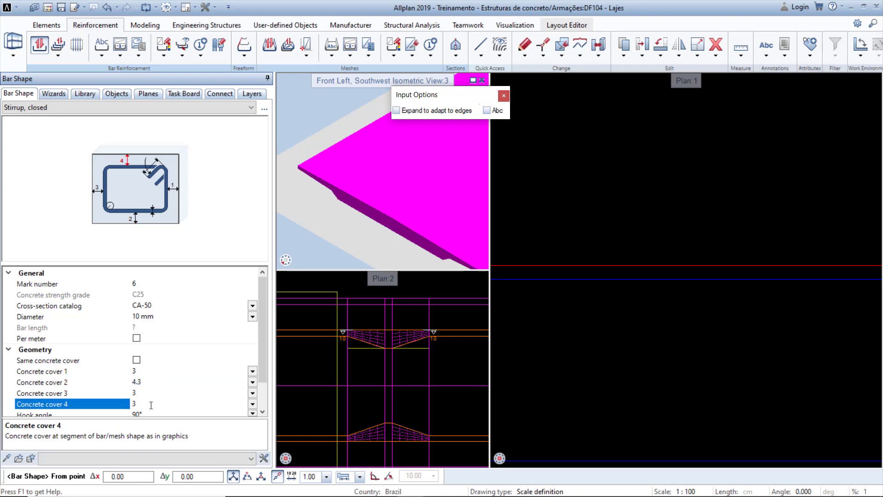
type("+1.25")
key("Return")
Draw a closed 10 mm stirrup (mark 6) across the full haunch section, setting its hook at the upper corner.
scroll(629, 365, "up", 3)
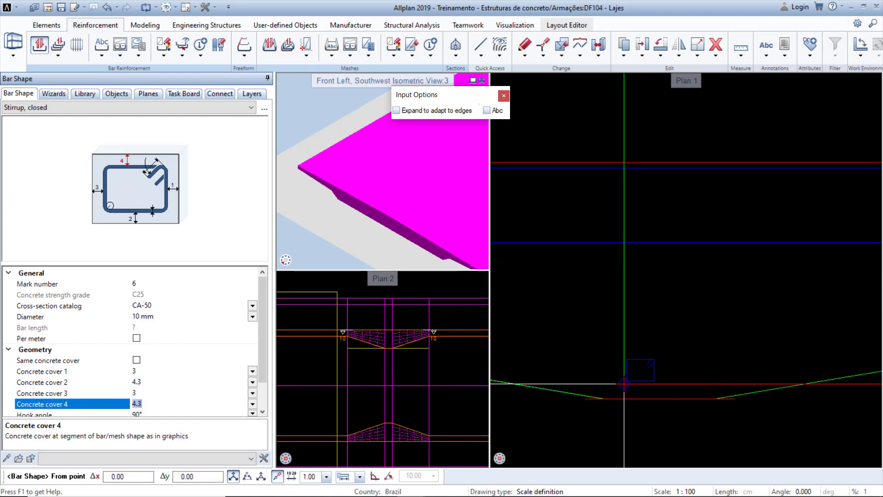
left_click(603, 398)
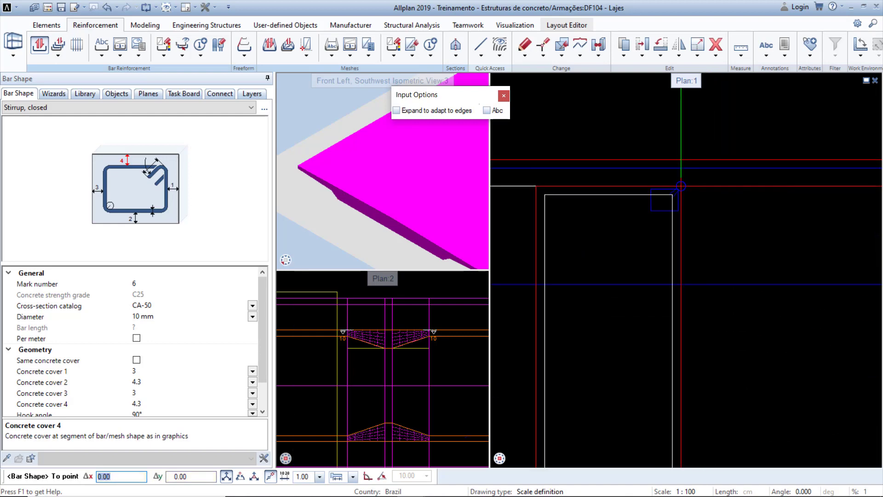
scroll(715, 159, "up", 5)
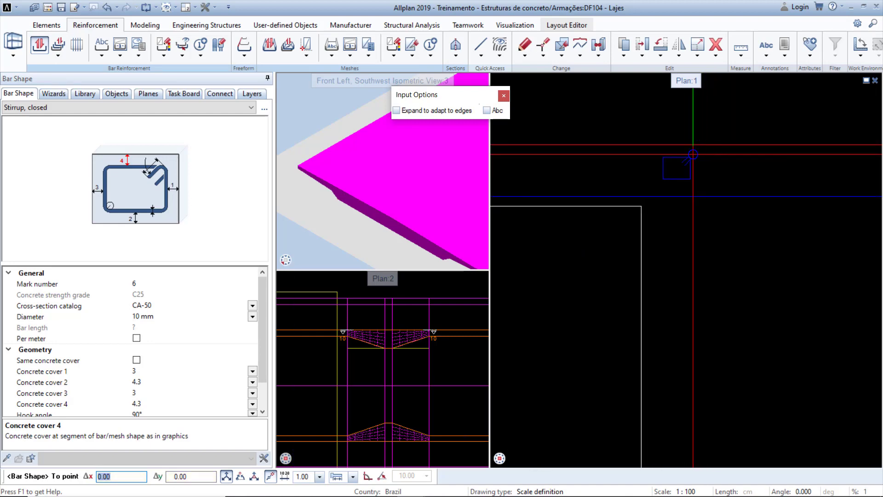
scroll(706, 152, "up", 4)
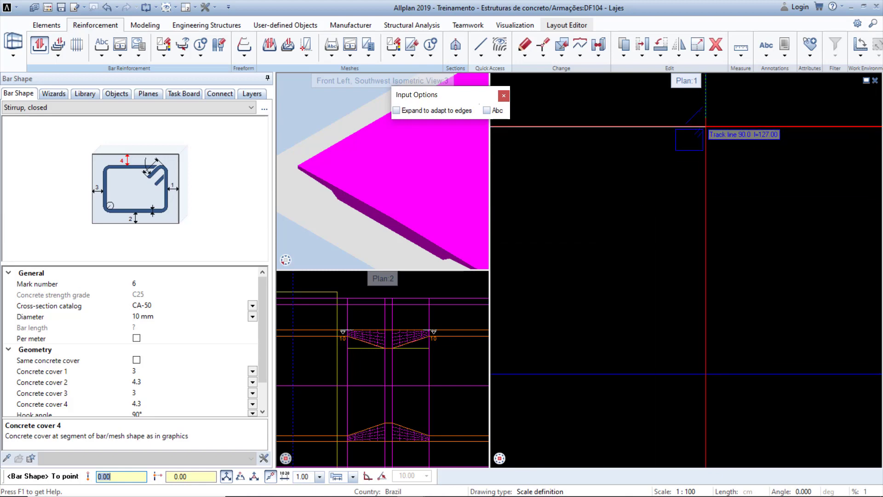
scroll(706, 138, "down", 2)
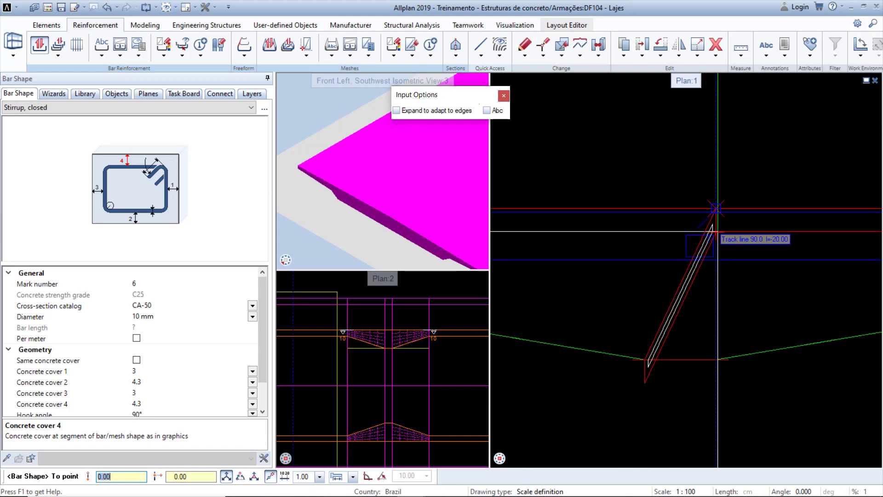
scroll(717, 239, "down", 2)
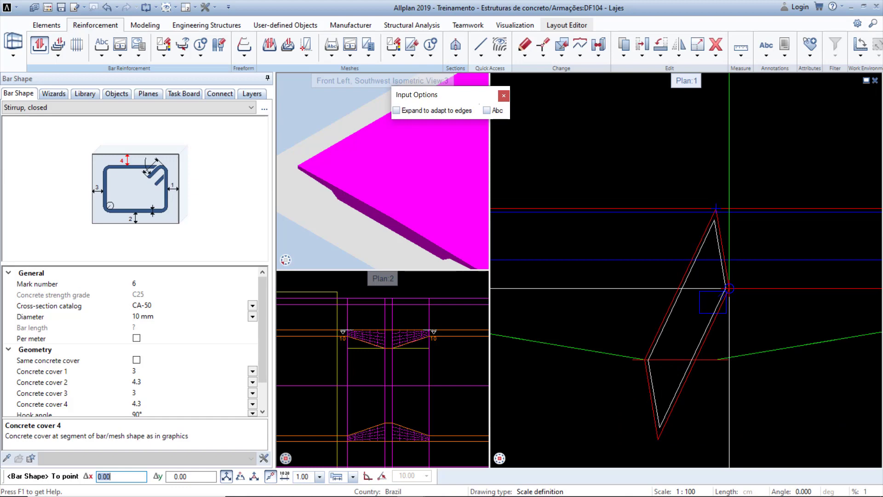
left_click(729, 288)
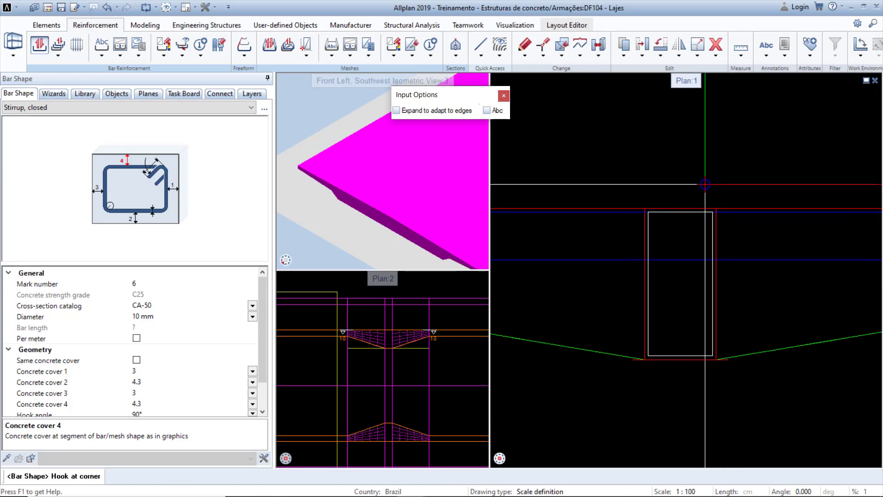
left_click(706, 217)
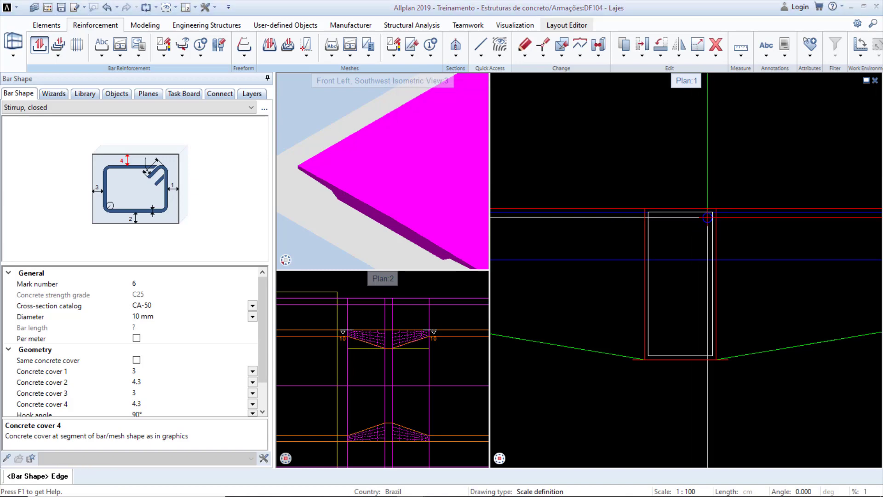
left_click(685, 263)
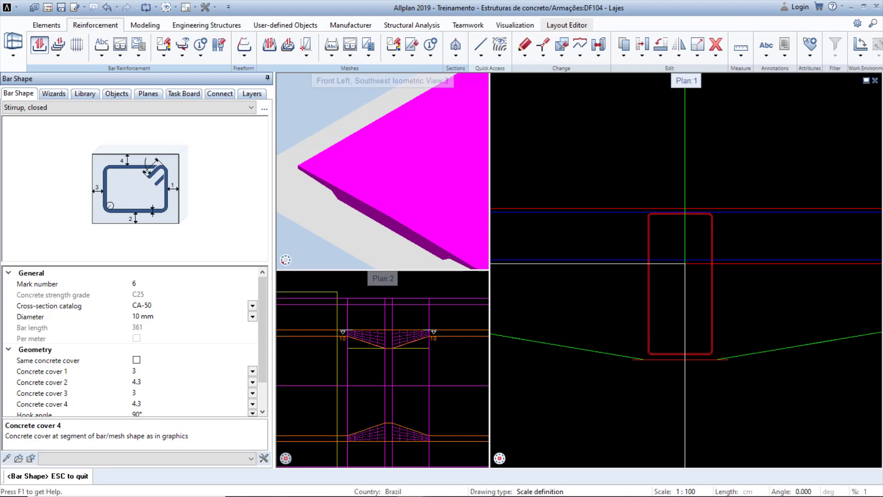
Draw a second closed stirrup (mark 7) across the upper part of the section, with its hook at the top corner.
right_click(736, 174)
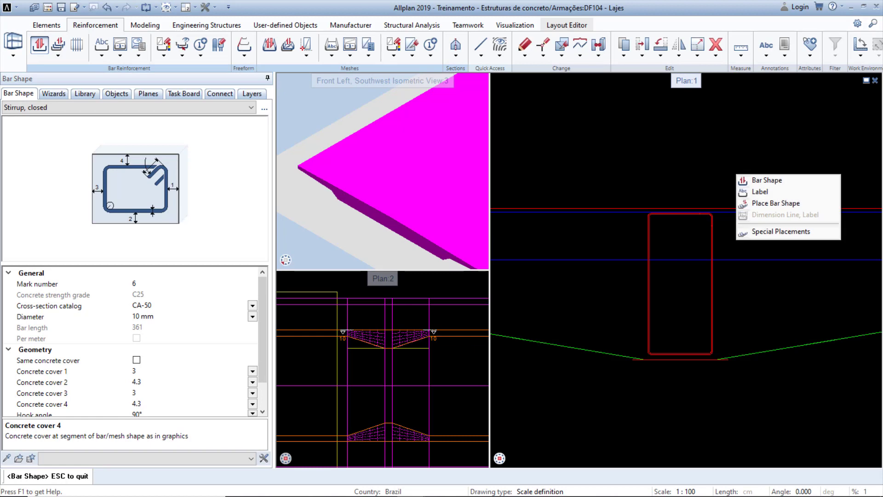
left_click(767, 181)
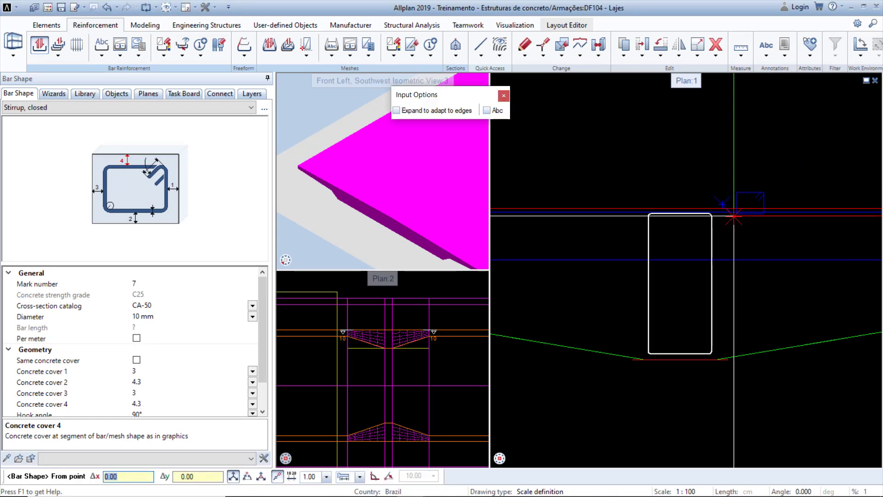
scroll(643, 360, "up", 5)
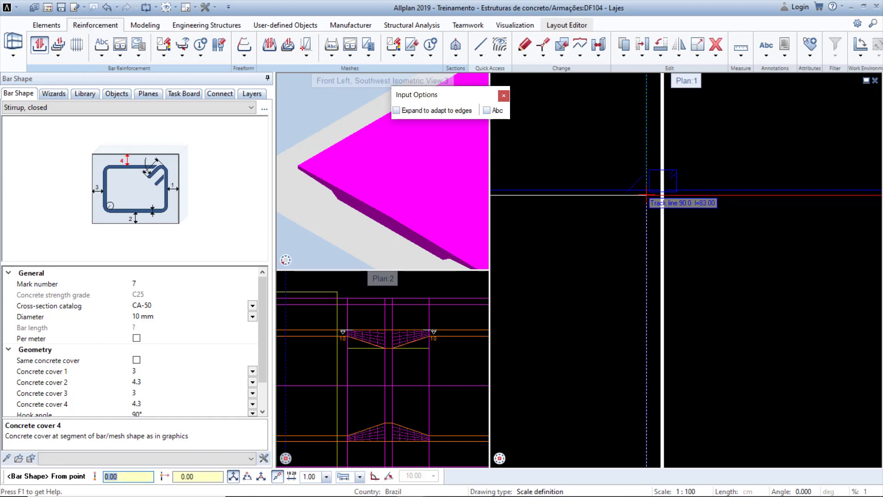
left_click(647, 191)
scroll(641, 282, "down", 3)
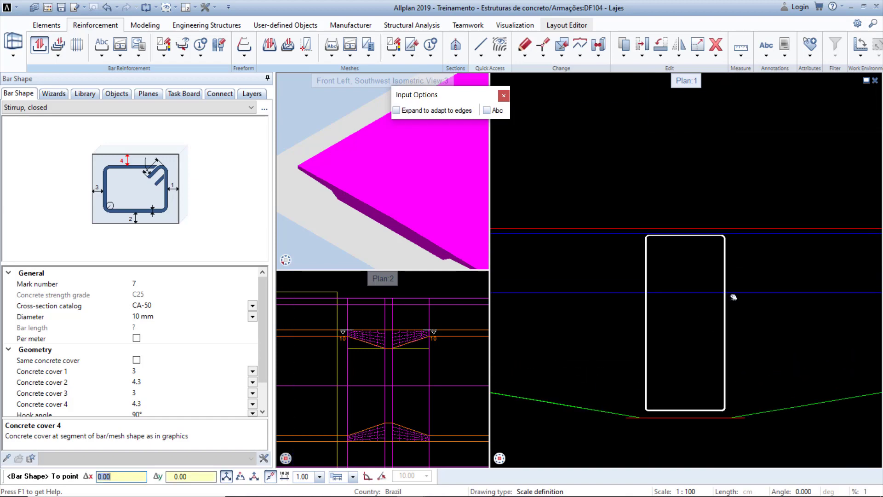
scroll(725, 195, "up", 5)
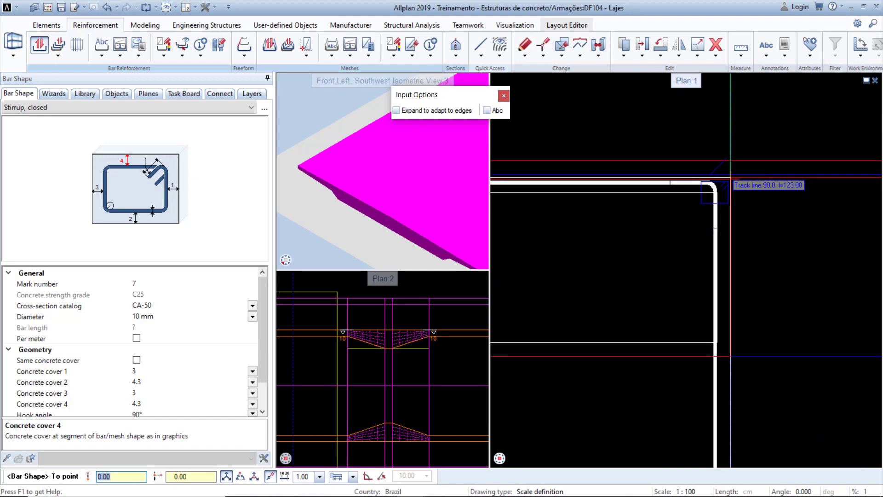
scroll(731, 175, "down", 4)
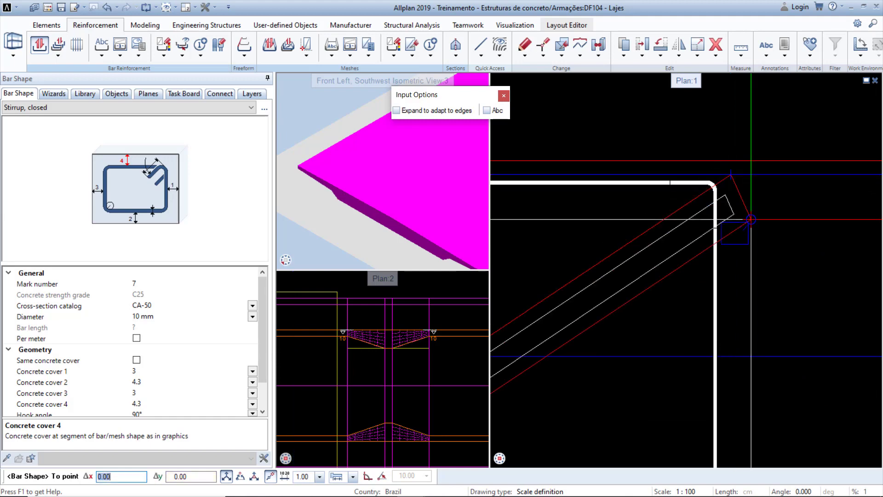
left_click(736, 273)
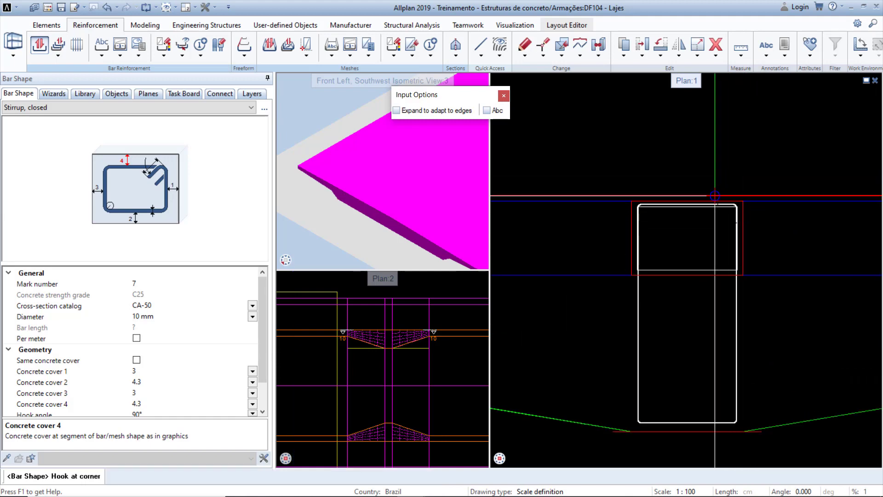
left_click(728, 222)
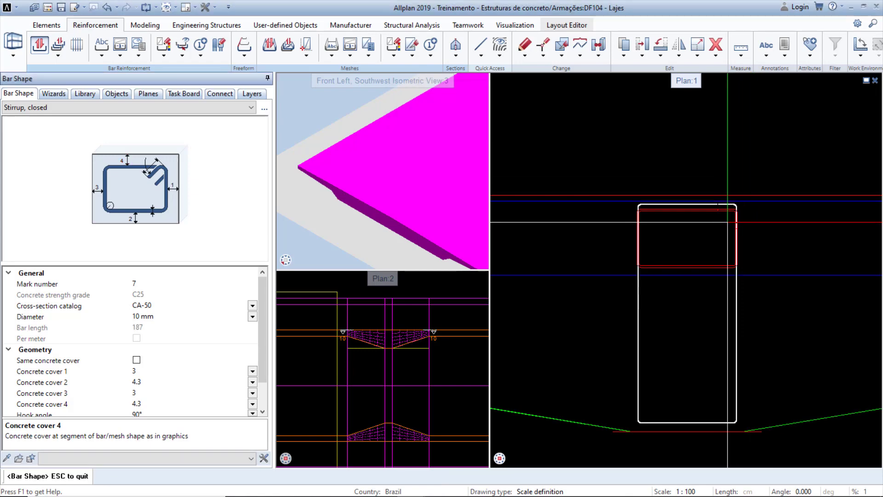
key("Escape")
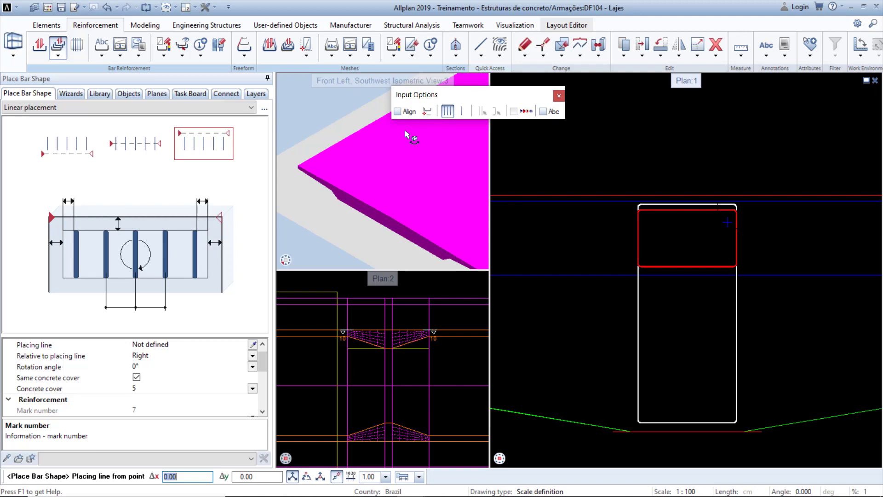
key("Escape")
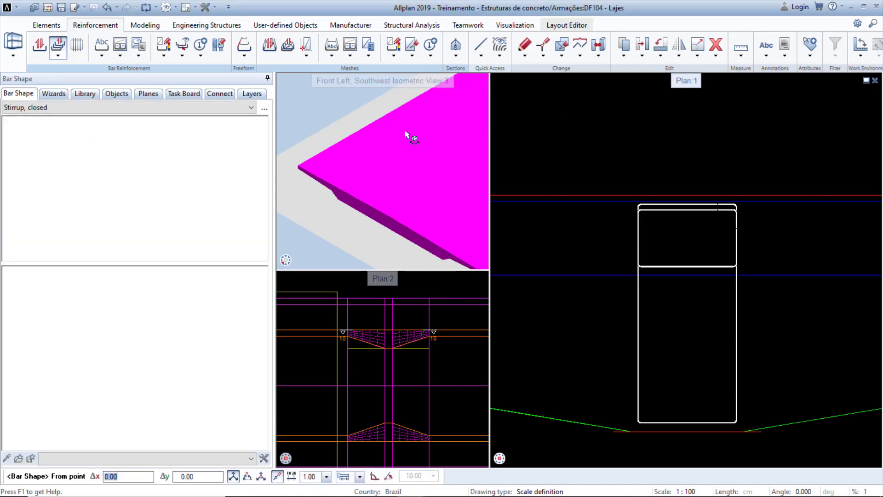
key("Escape")
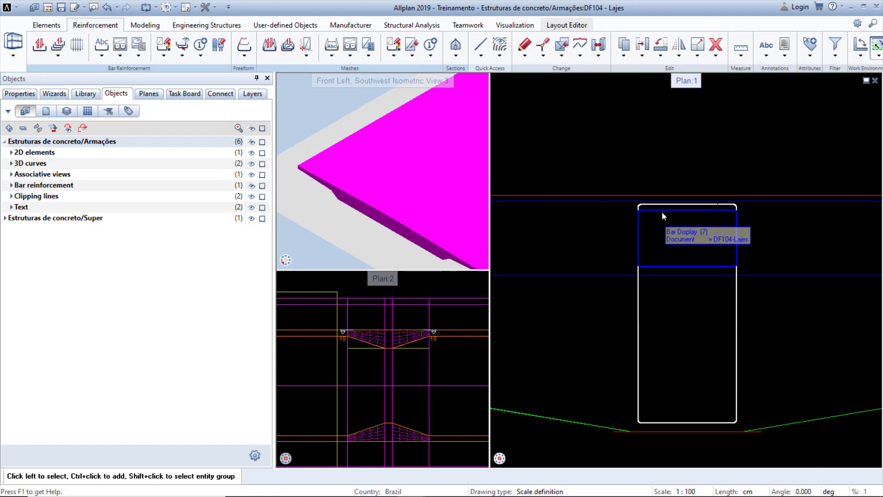
Place the mark 7 stirrup as a single placement in the Plan:2 view at the haunch's center line.
scroll(386, 330, "up", 4)
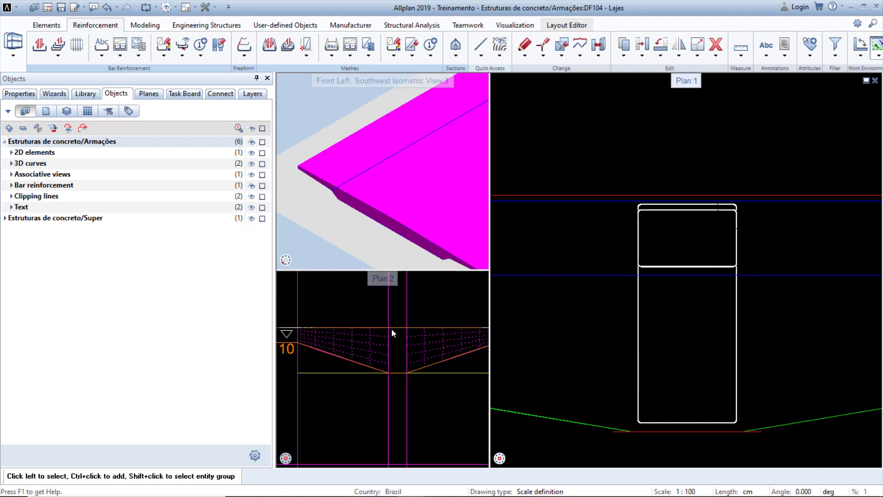
scroll(391, 329, "up", 1)
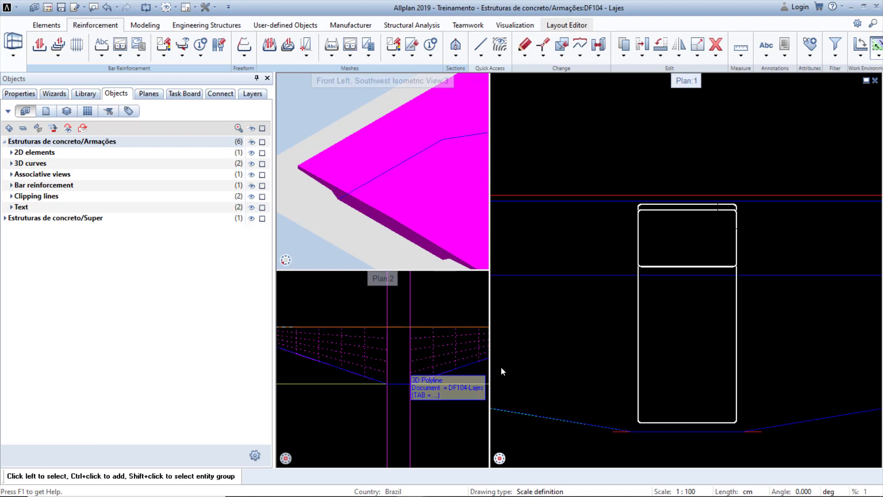
left_click(402, 383)
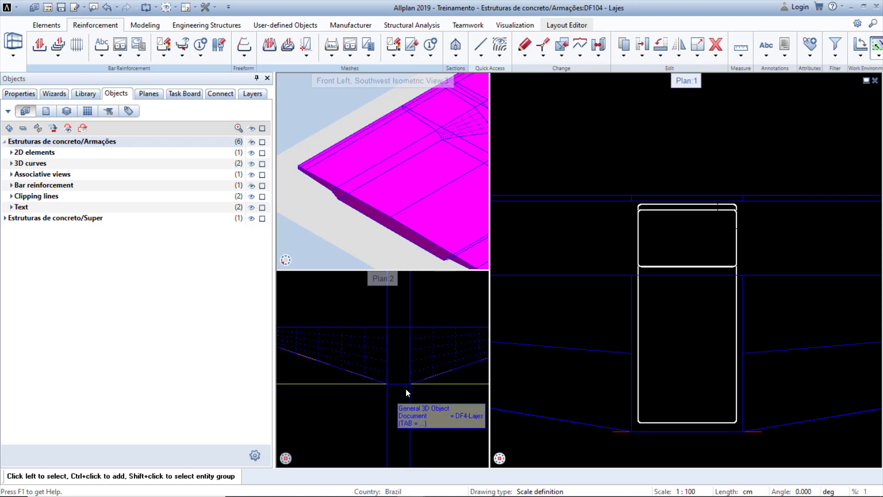
right_click(676, 268)
left_click(723, 208)
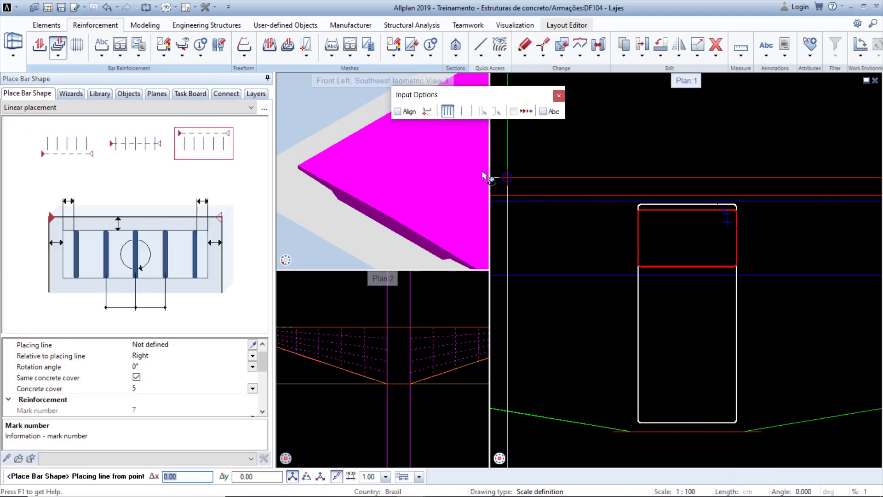
left_click(149, 107)
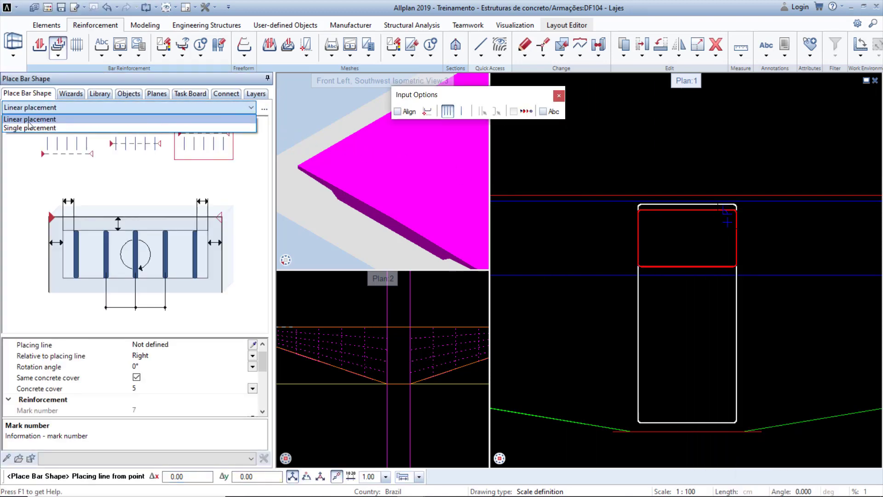
left_click(11, 129)
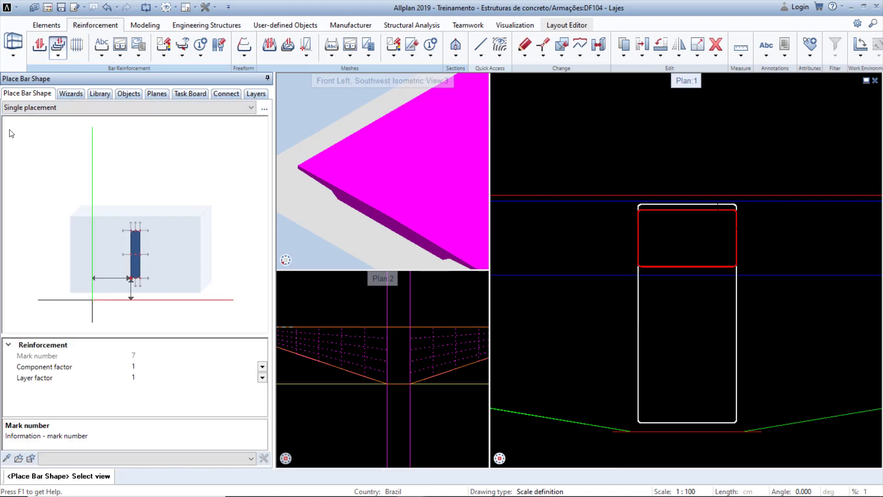
scroll(378, 349, "up", 4)
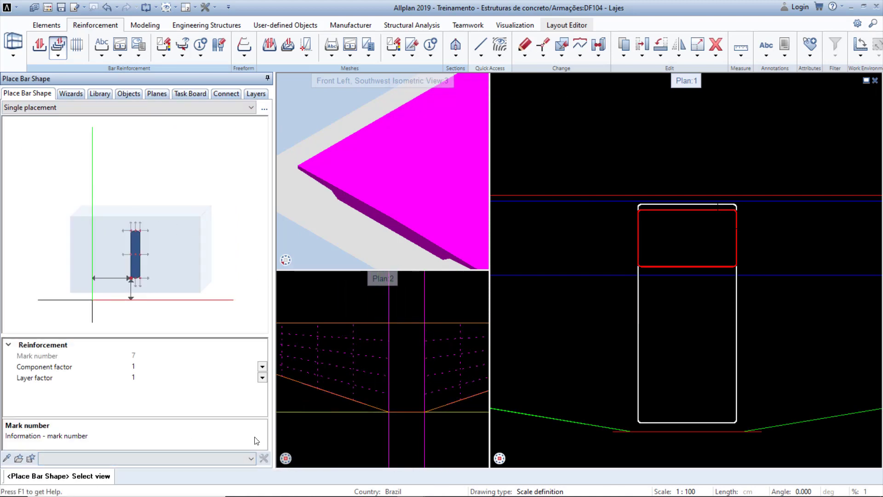
left_click(411, 367)
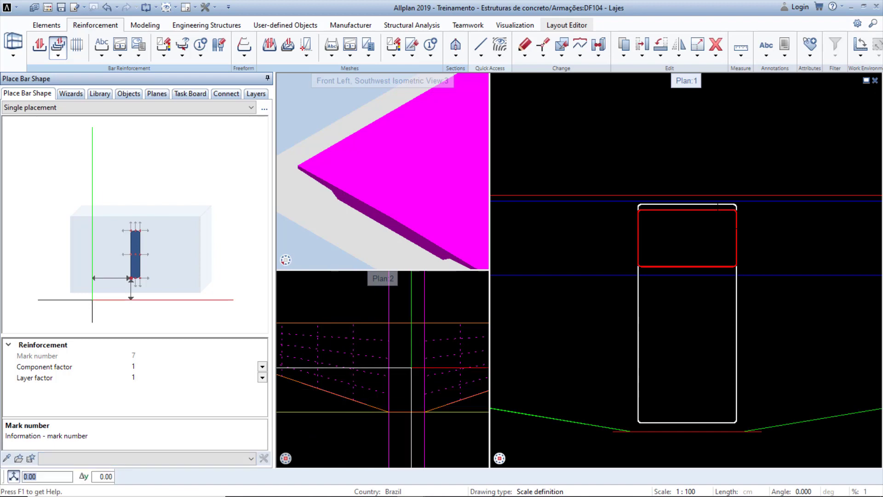
scroll(641, 391, "down", 5)
scroll(642, 391, "down", 3)
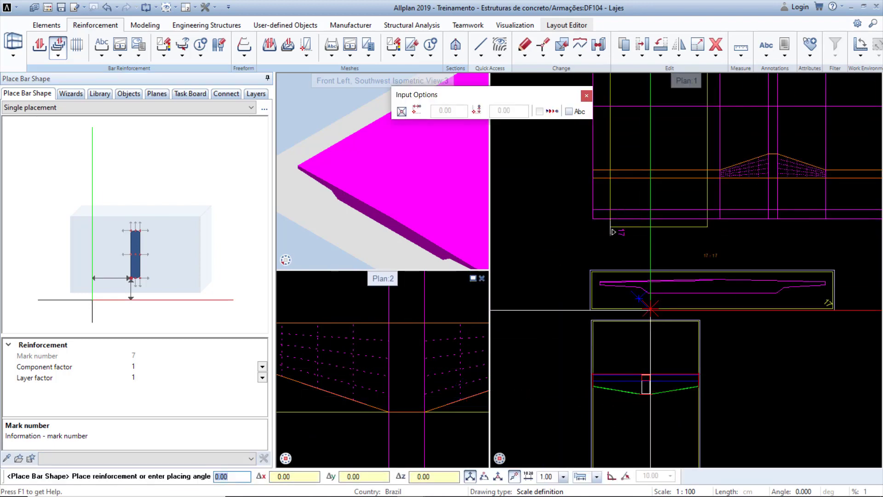
scroll(647, 294, "up", 5)
middle_click_drag(651, 303, 658, 313)
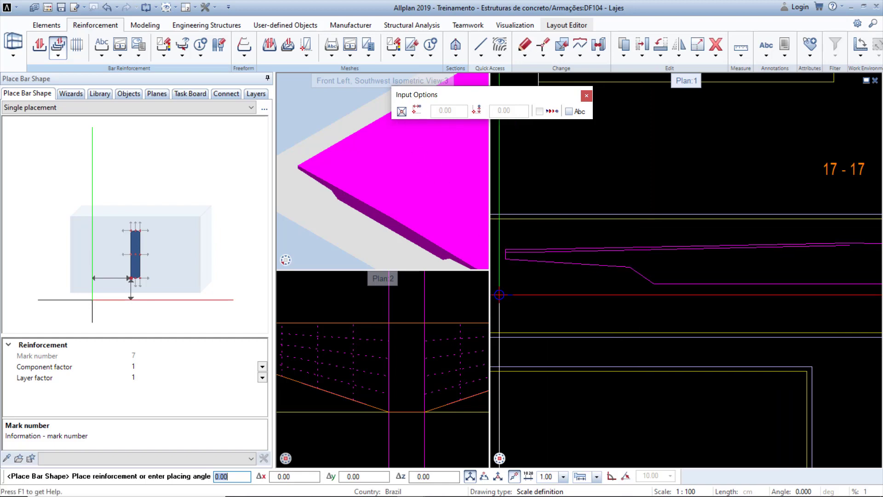
left_click(418, 376)
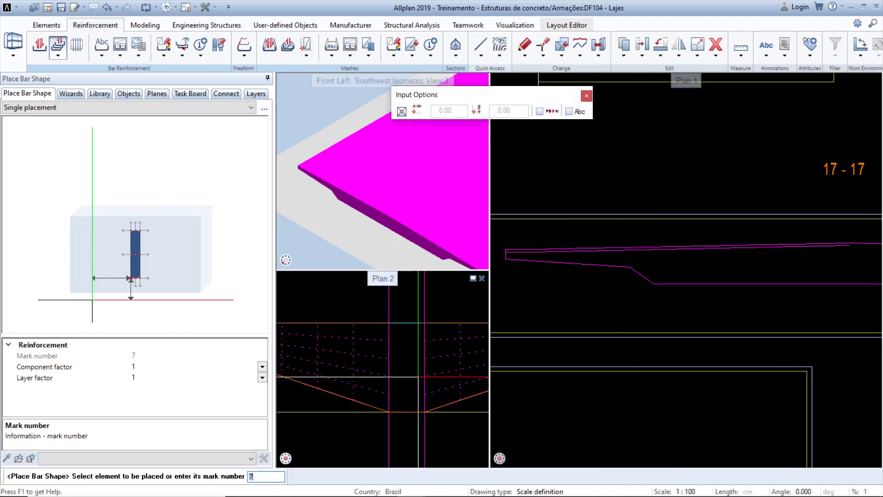
key("Escape")
Place the mark 6 stirrup as a single placement in the Plan:2 view at the haunch's center line.
scroll(581, 366, "down", 2)
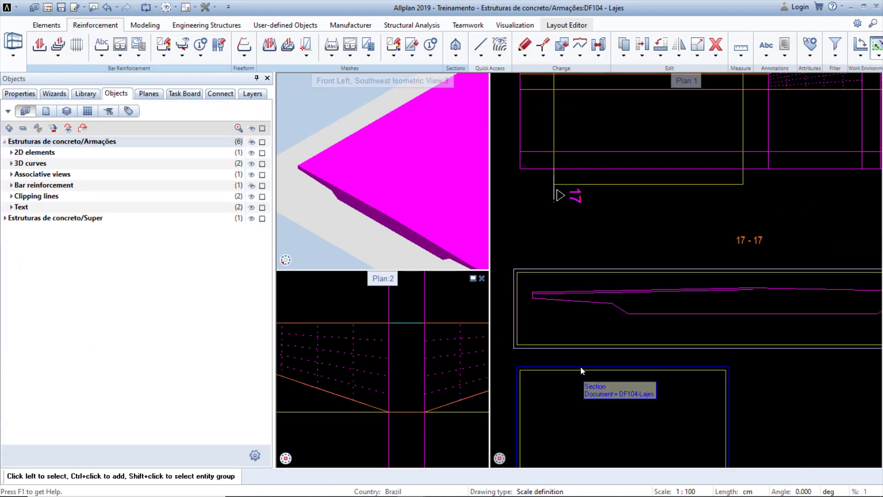
middle_click_drag(576, 402, 600, 243)
scroll(615, 320, "up", 3)
scroll(637, 336, "up", 2)
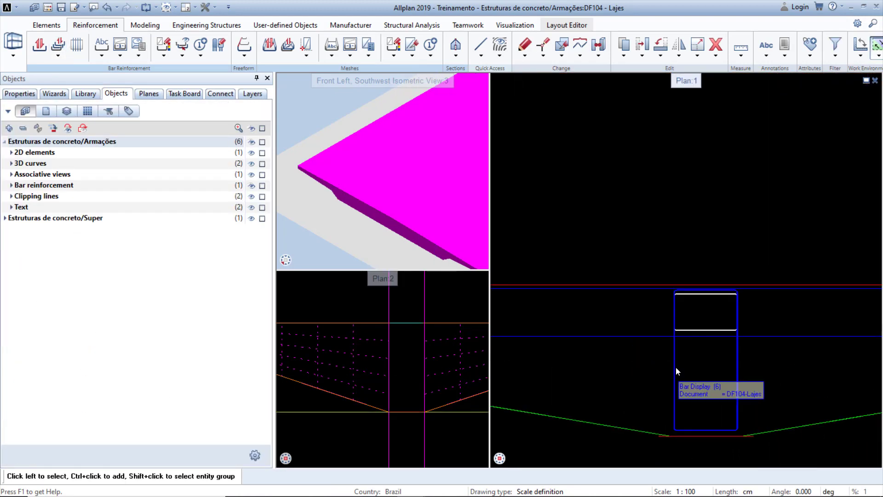
right_click(675, 366)
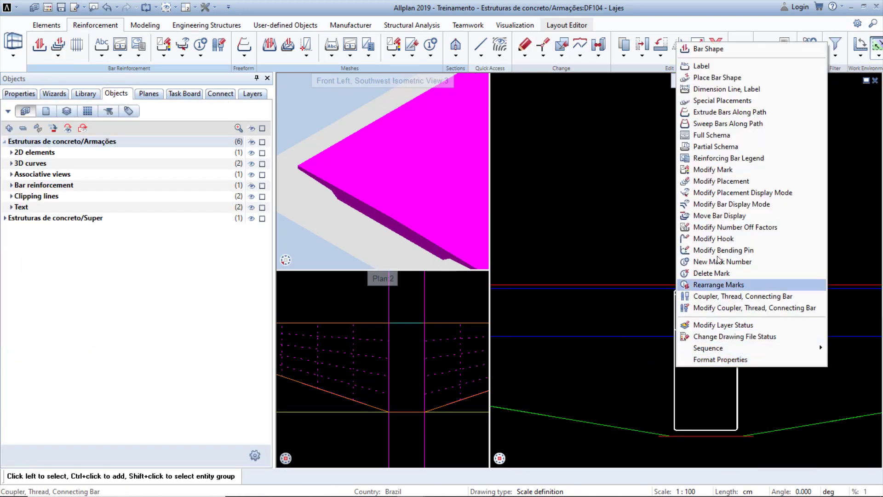
left_click(734, 78)
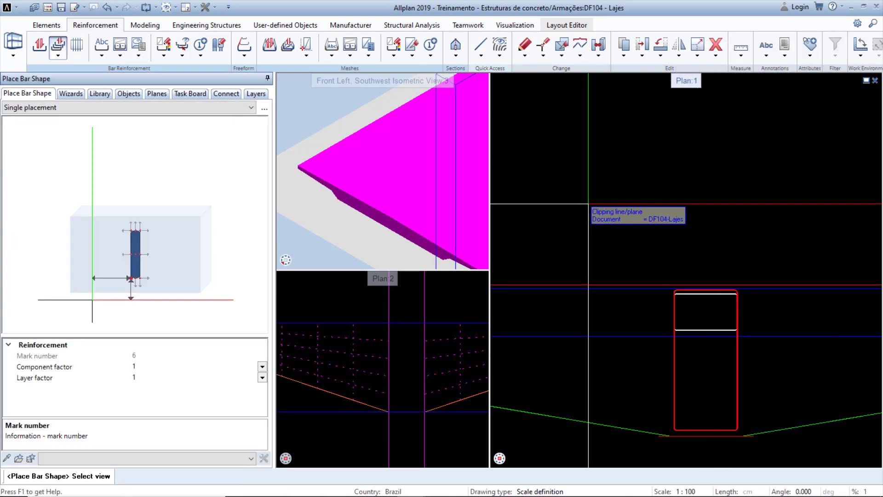
left_click(402, 357)
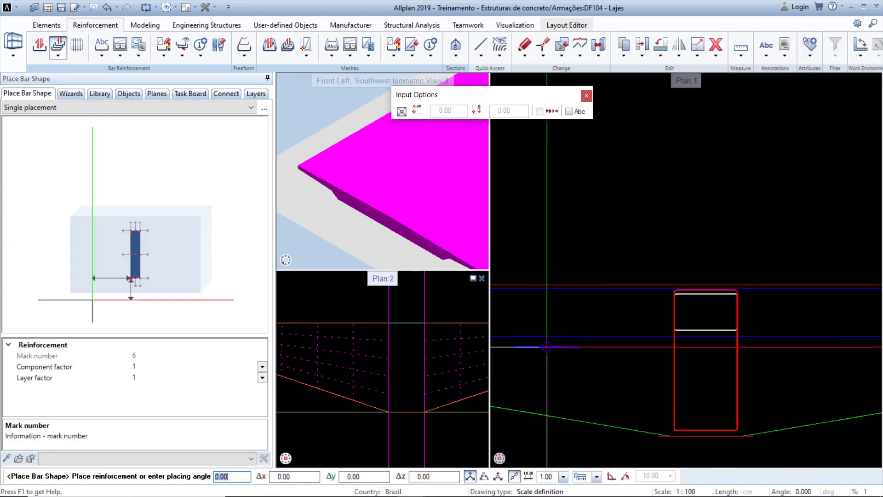
scroll(599, 309, "down", 5)
scroll(599, 309, "up", 8)
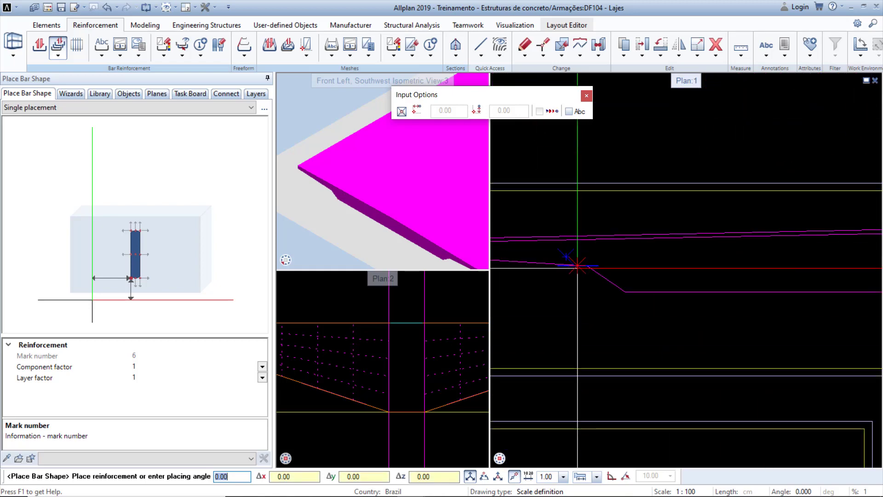
middle_click_drag(576, 266, 588, 279)
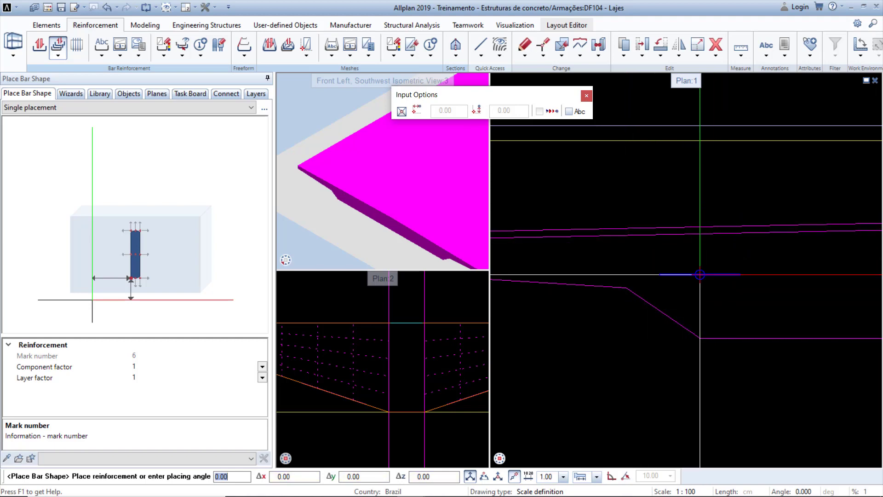
scroll(693, 317, "down", 2)
scroll(693, 317, "down", 4)
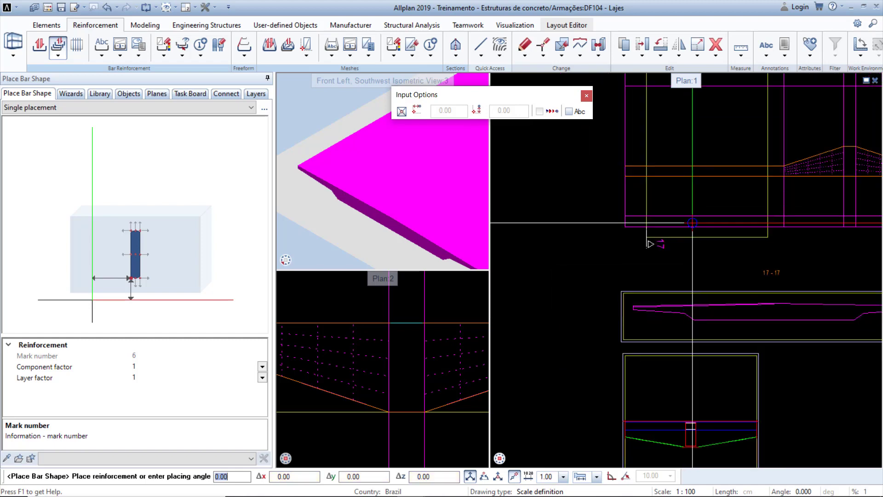
scroll(770, 208, "up", 5)
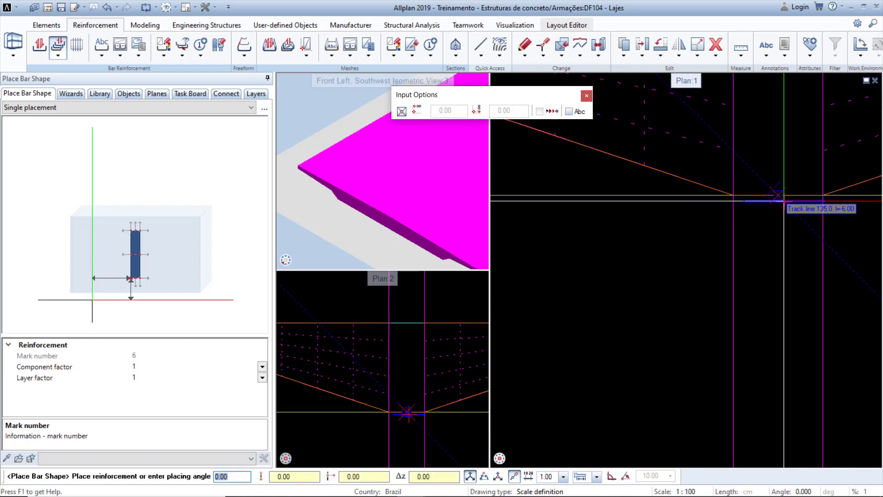
left_click(768, 184)
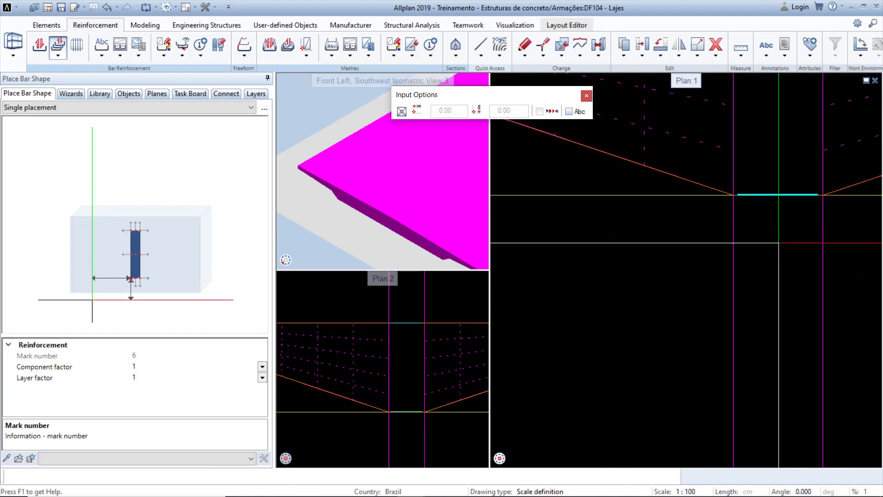
key("Escape")
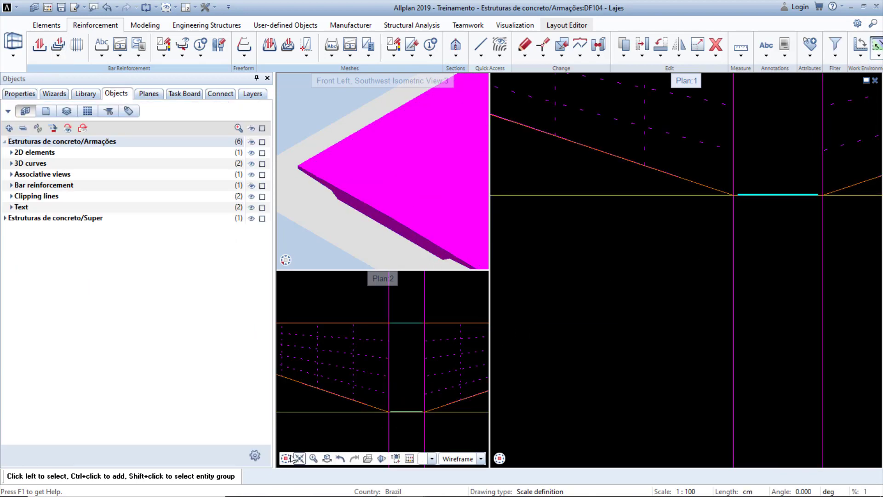
Start a Special Placement in custom polygon mode between the mark 6 and mark 7 bar placements.
left_click(284, 446)
scroll(345, 405, "up", 8)
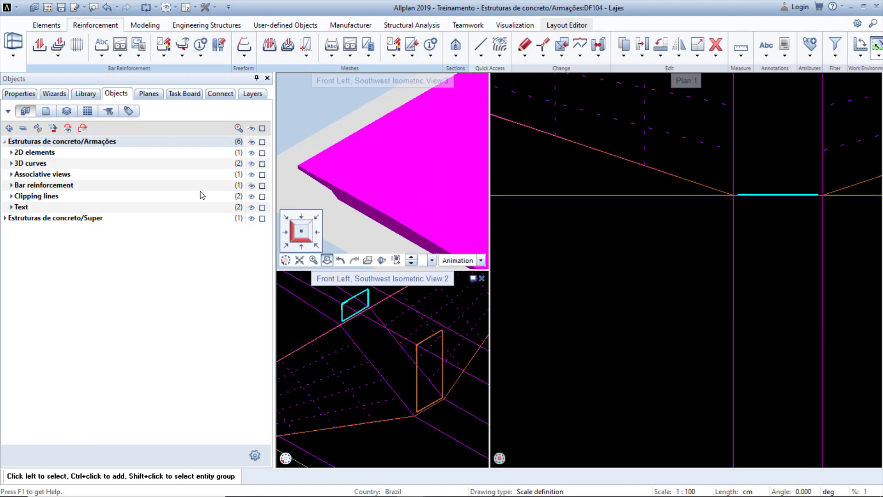
left_click(58, 58)
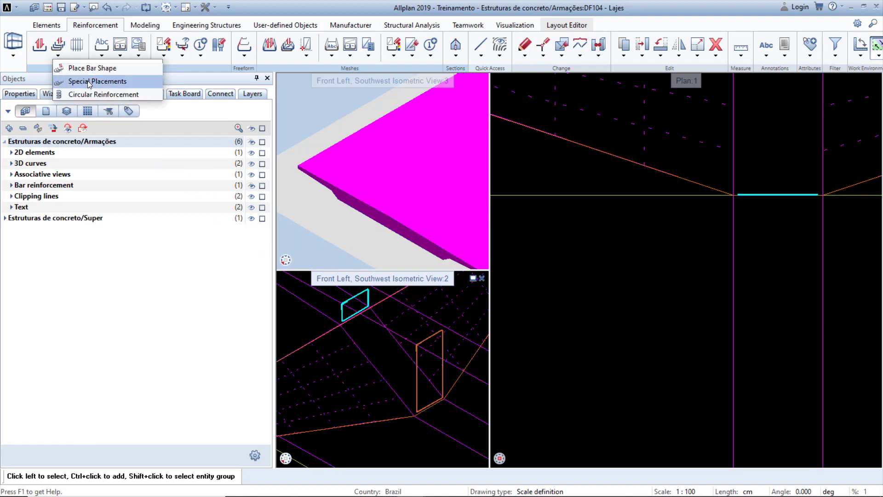
left_click(130, 81)
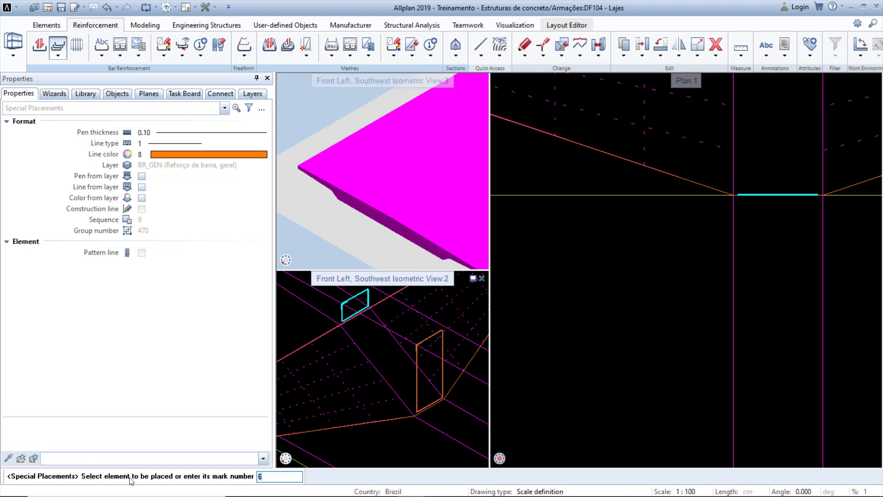
scroll(713, 209, "up", 4)
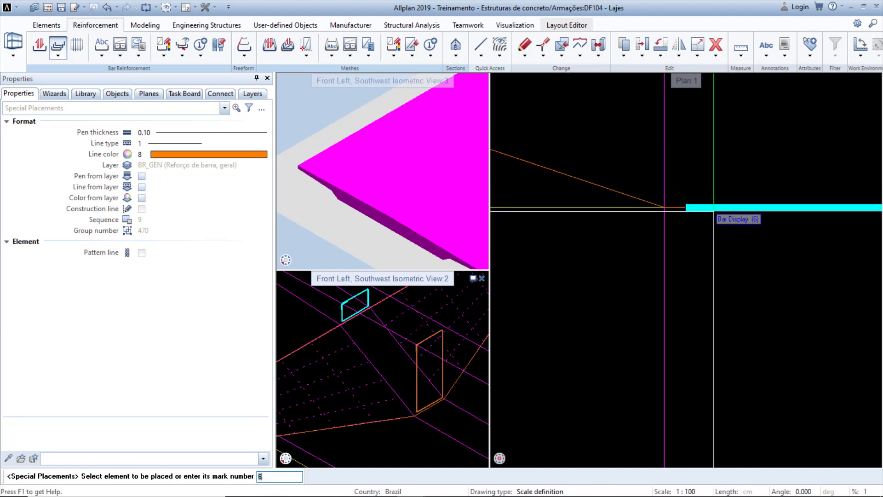
left_click(714, 208)
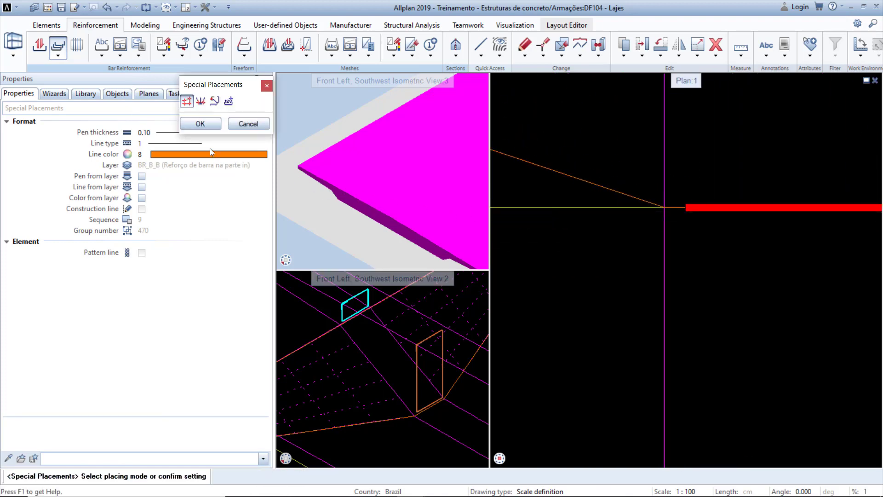
left_click(201, 101)
left_click(215, 122)
scroll(647, 316, "down", 8)
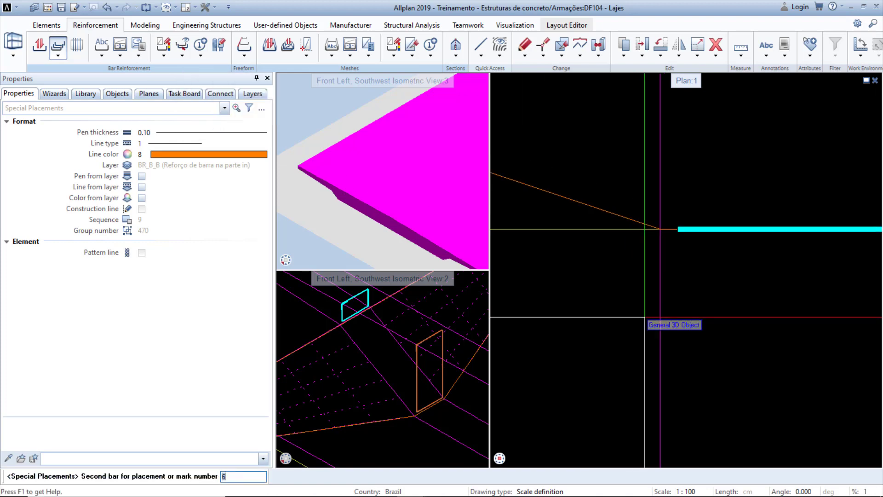
middle_click_drag(670, 170, 672, 221)
scroll(656, 183, "up", 4)
scroll(655, 183, "up", 3)
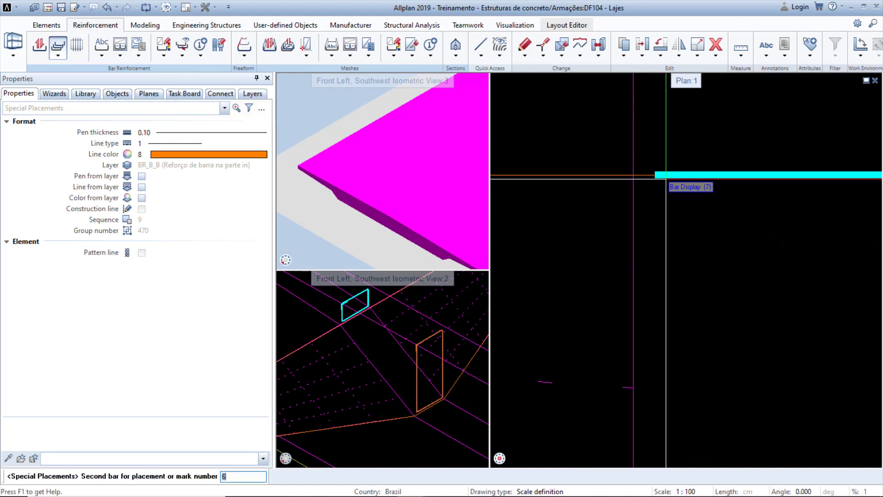
left_click(664, 178)
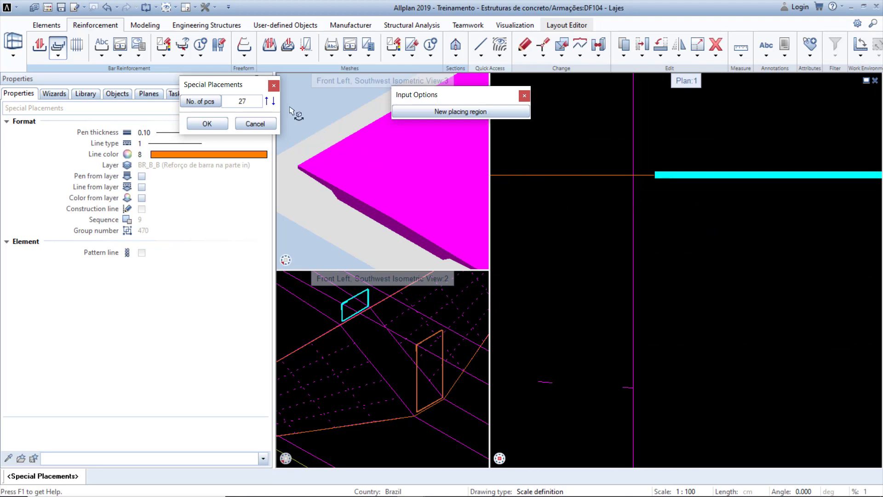
Set the special placement's number of pieces to 10 and confirm it.
left_click(244, 102)
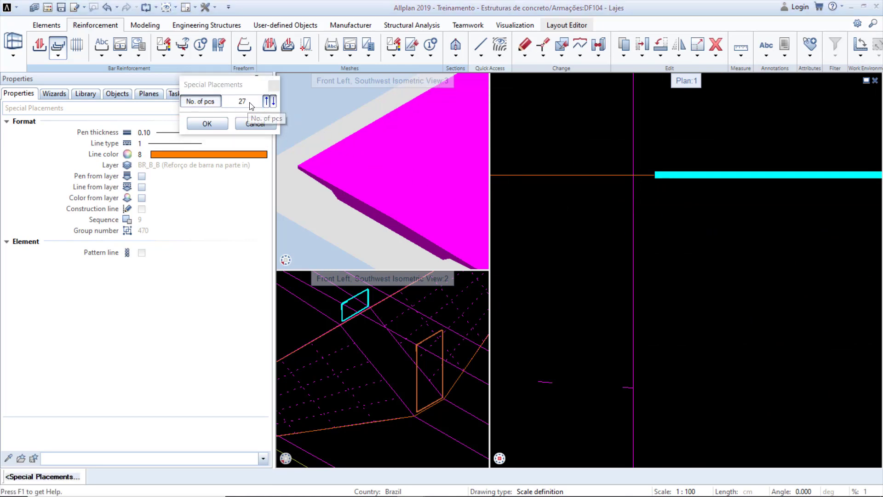
left_click(232, 219)
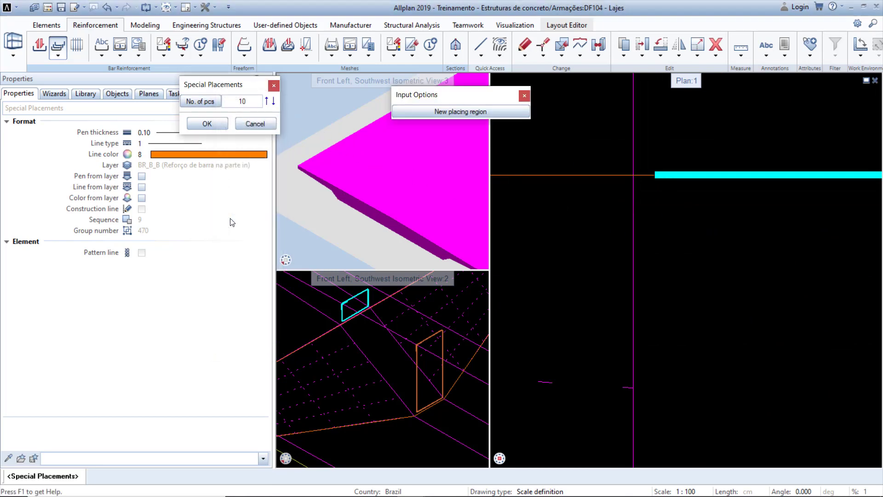
scroll(662, 227, "down", 6)
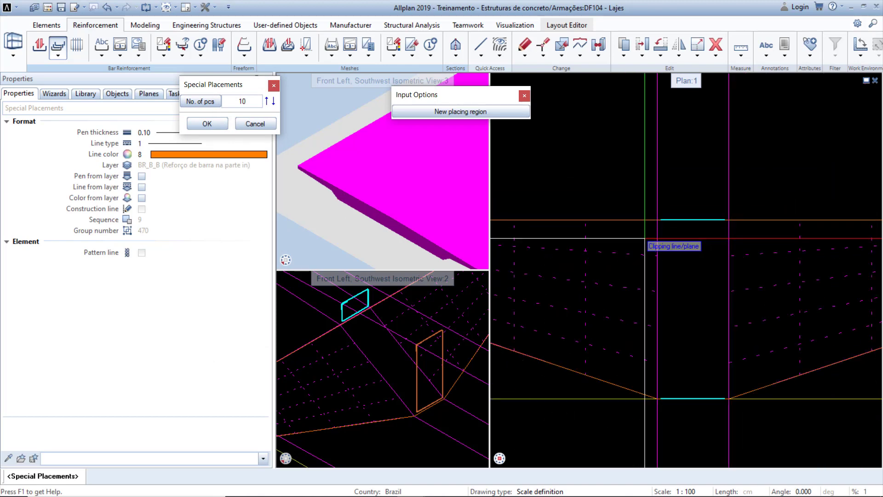
middle_click_drag(418, 314, 429, 332)
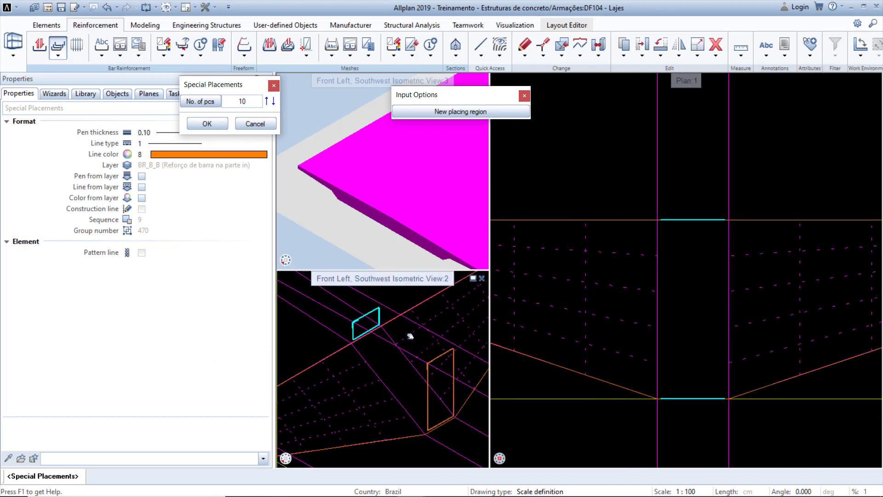
left_click(215, 123)
left_click(207, 123)
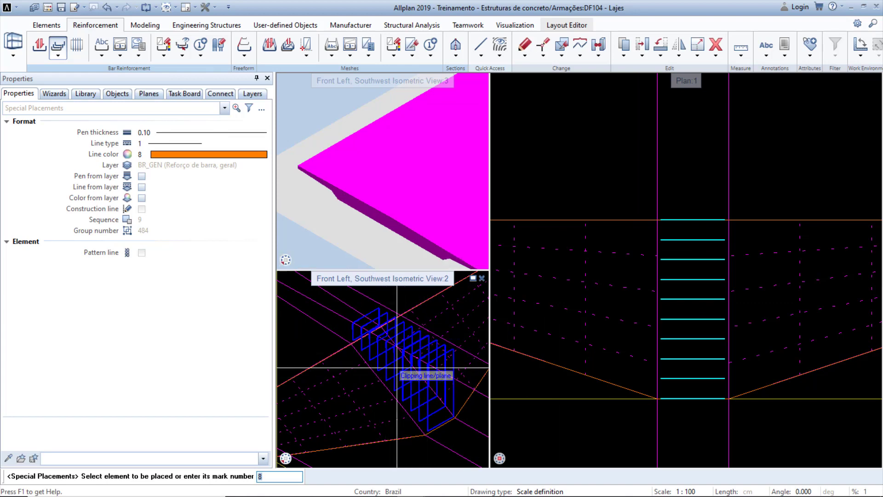
key("Escape")
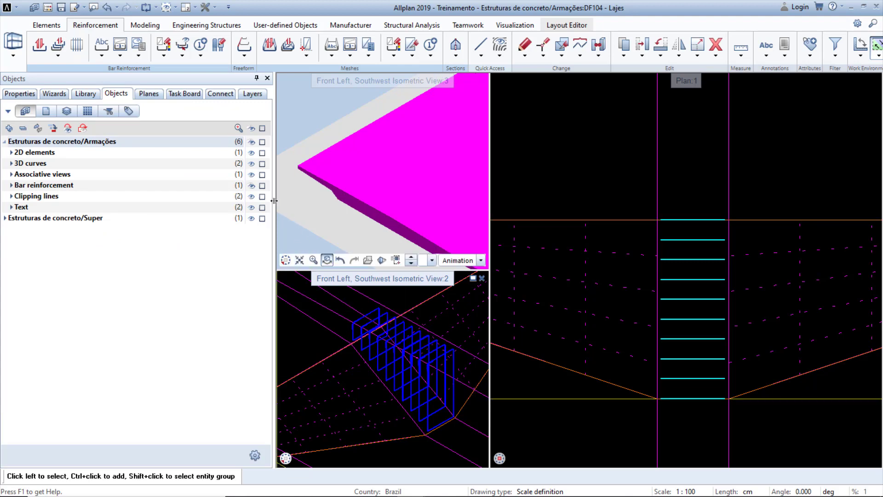
Undo the last three steps: the special placement and both bar shape placements.
left_click(117, 7)
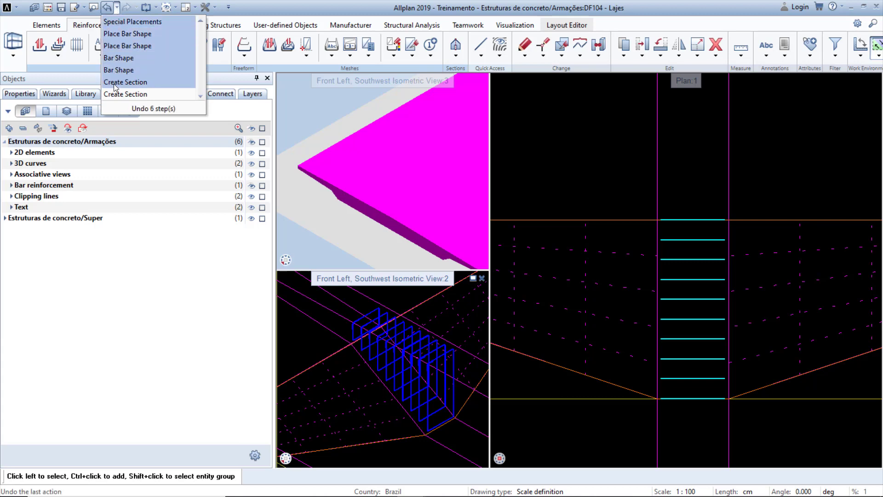
left_click(143, 46)
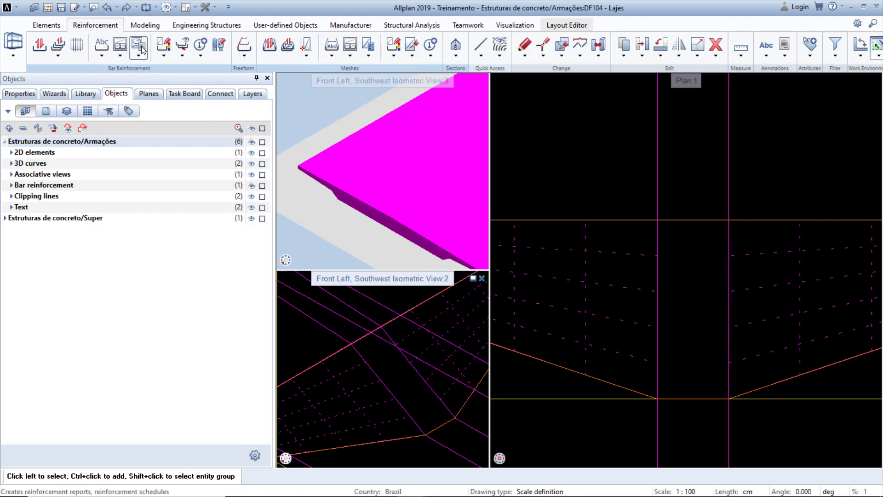
Move the section's clipping line horizontally onto the haunch's center line.
scroll(672, 255, "down", 4)
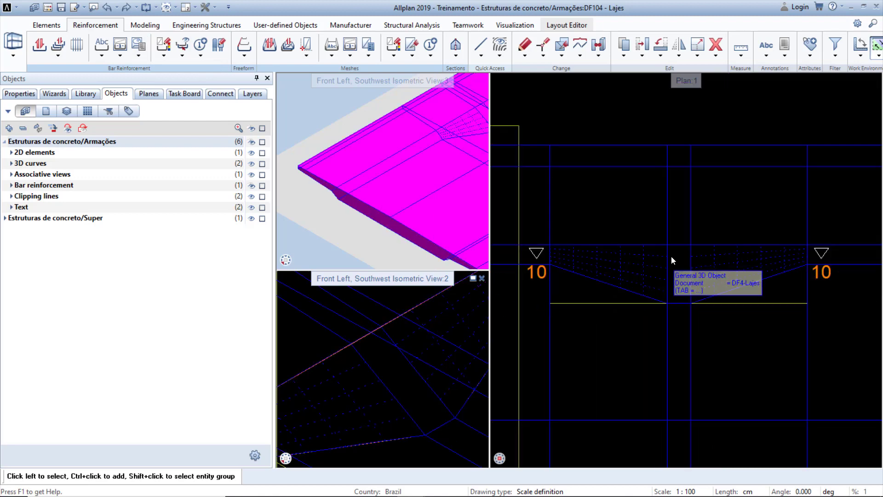
middle_click_drag(663, 361, 671, 156)
middle_click_drag(564, 358, 634, 273)
scroll(624, 283, "up", 2)
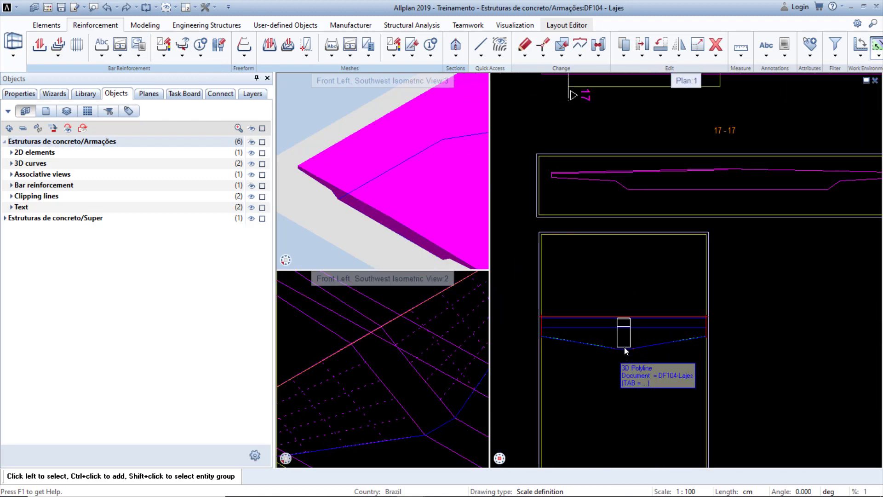
scroll(628, 347, "up", 6)
left_click(642, 328)
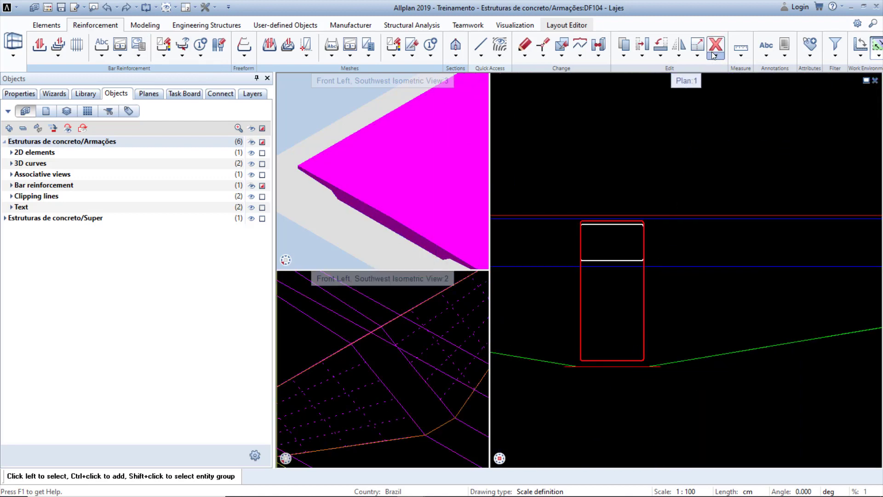
scroll(657, 296, "down", 5)
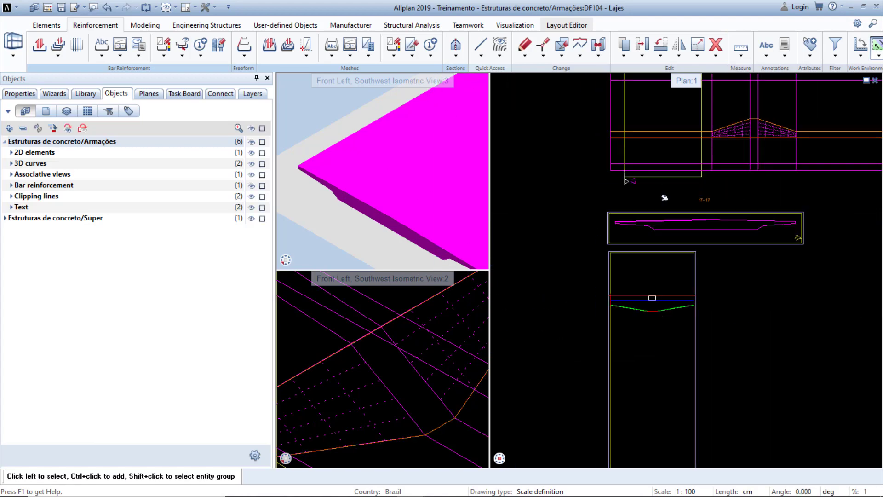
left_click(642, 46)
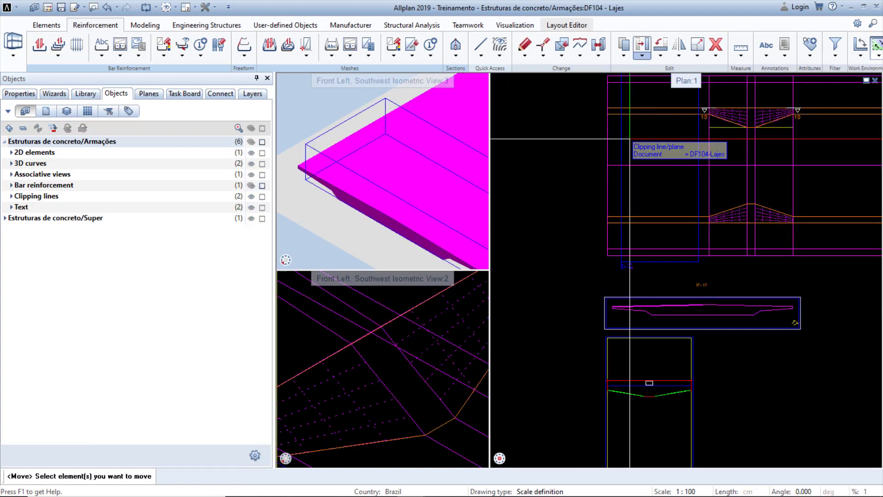
left_click(625, 146)
left_click(623, 166)
scroll(760, 169, "up", 4)
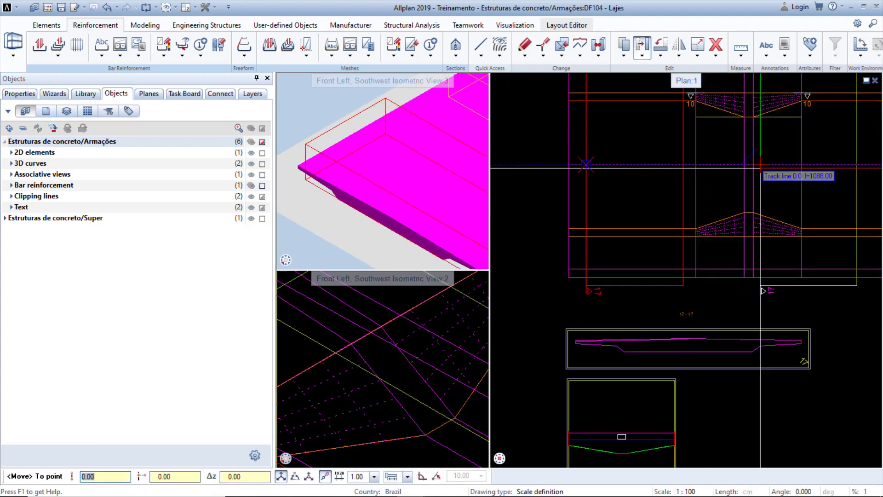
left_click(727, 199)
scroll(712, 211, "down", 3)
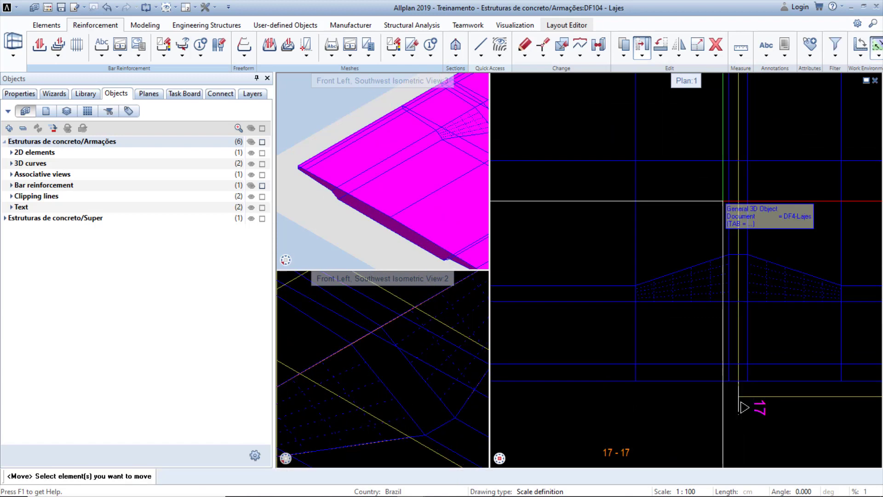
Start a polygon-mode Special Placement for the closed stirrup and draw its section line horizontally across the stirrup.
scroll(713, 210, "down", 1)
key("Escape")
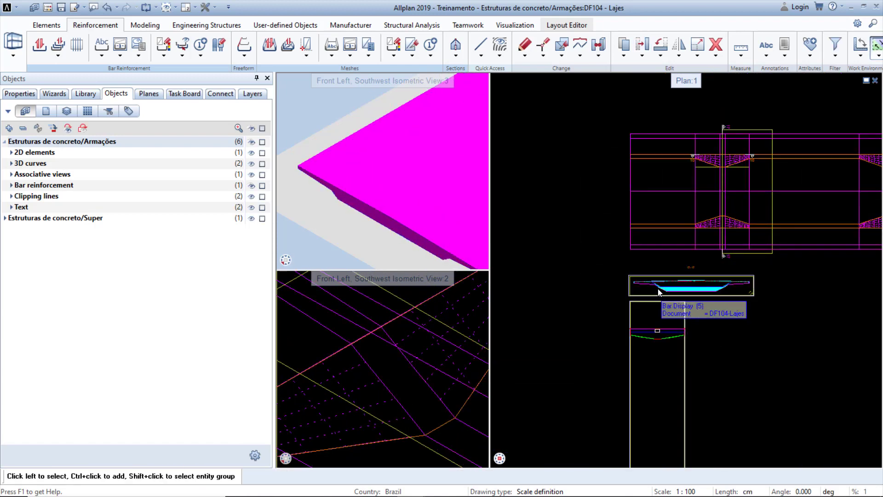
scroll(658, 330, "up", 8)
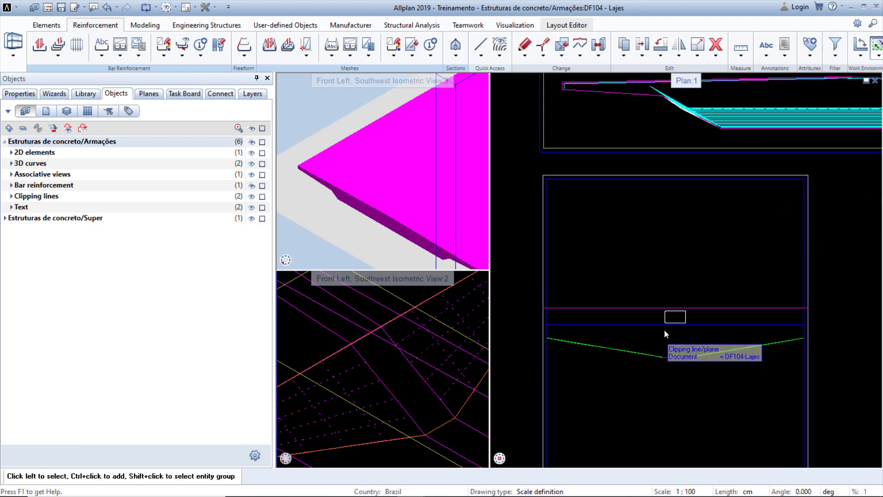
scroll(675, 338, "up", 3)
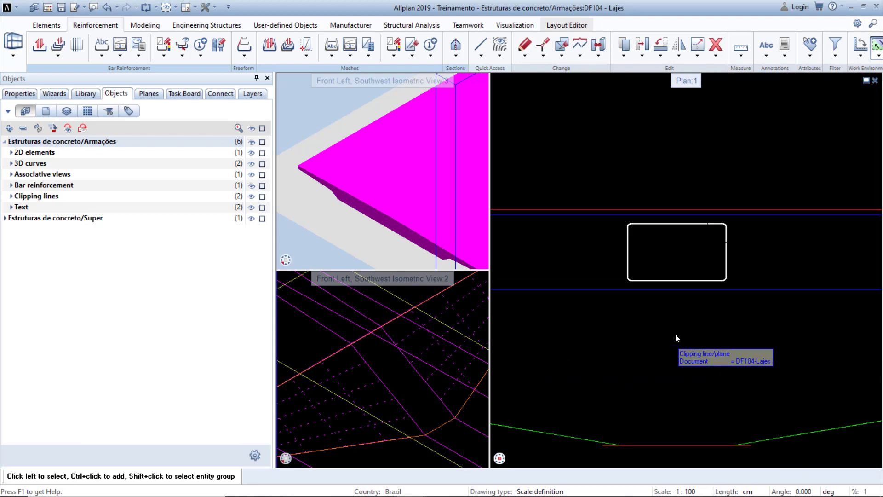
right_click(683, 285)
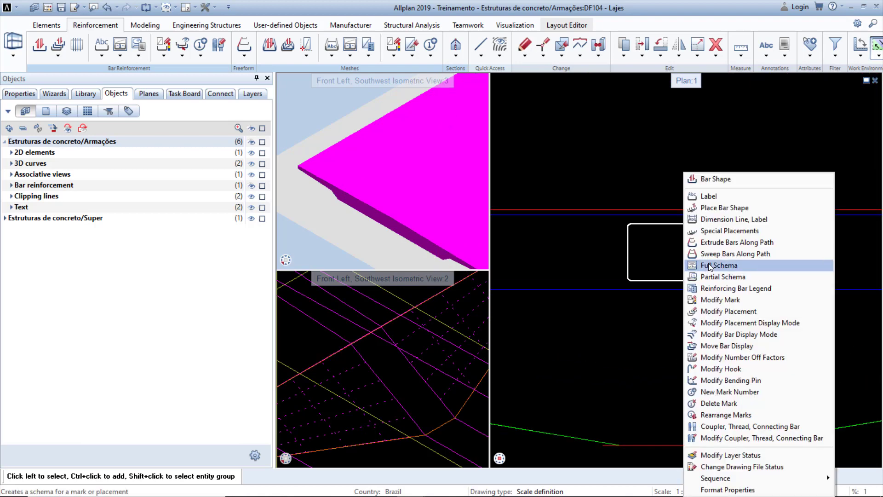
left_click(722, 231)
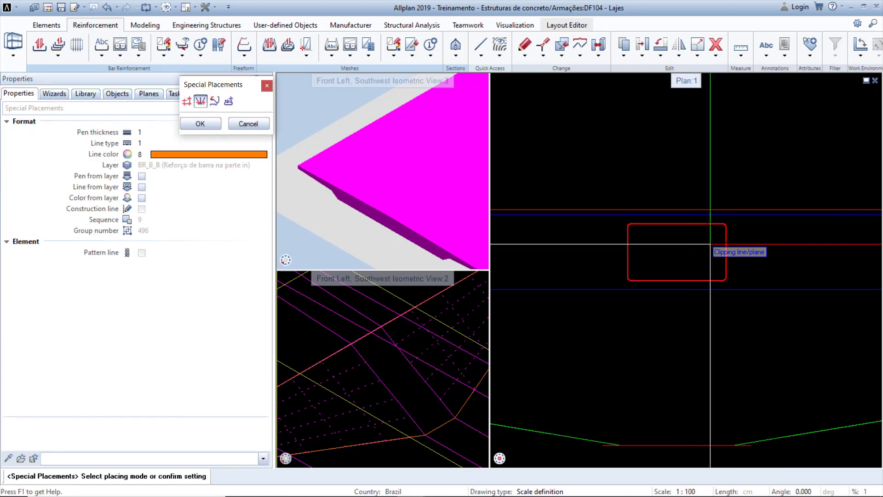
left_click(190, 103)
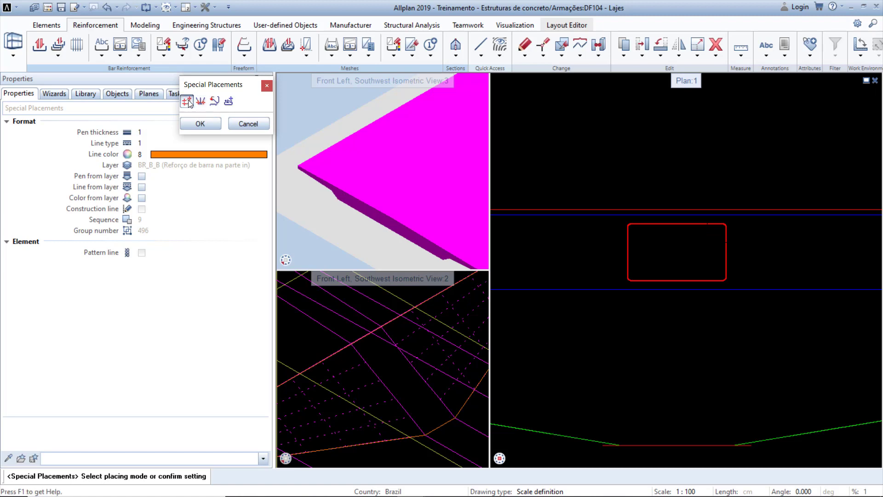
left_click(216, 125)
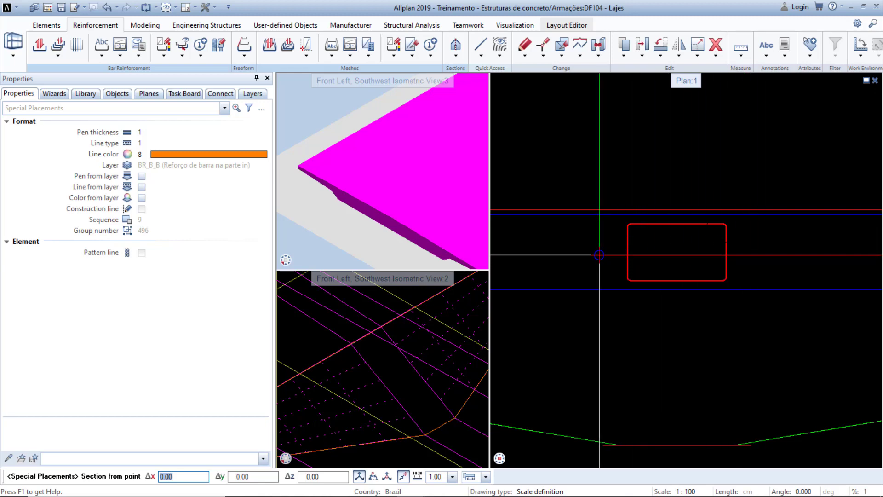
left_click(599, 254)
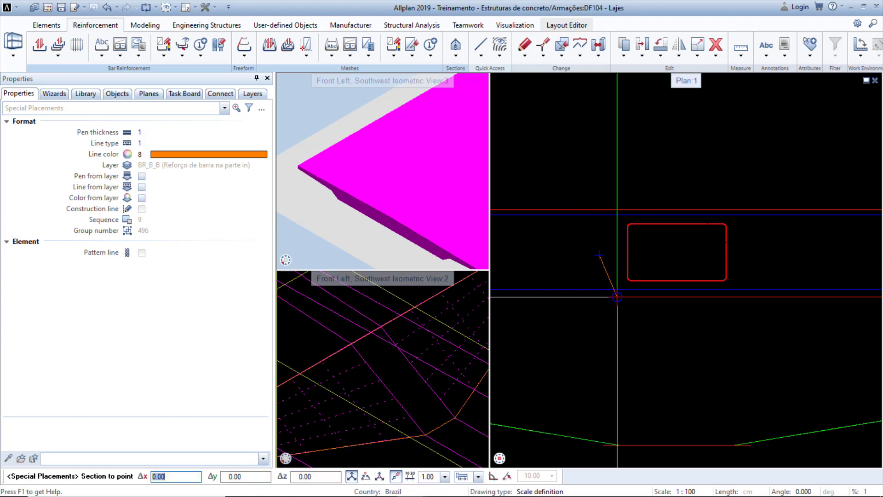
left_click(767, 256)
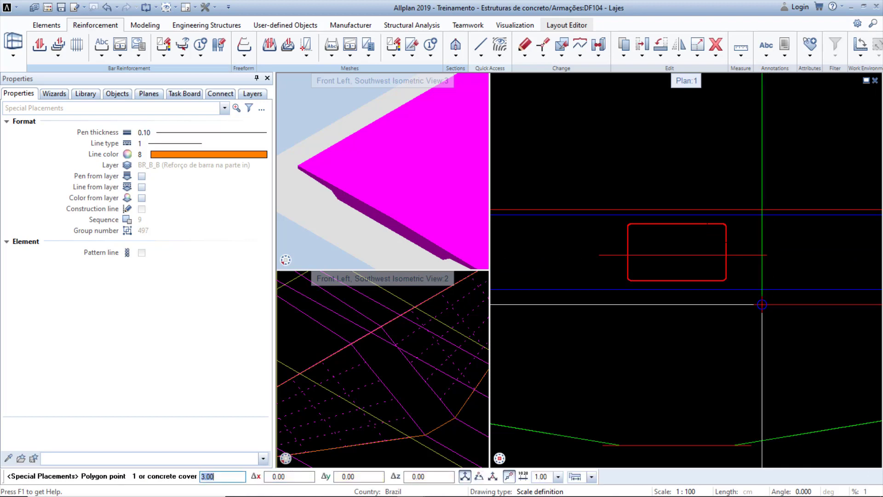
Set the placement polygon's concrete cover to 4.3.
scroll(449, 353, "down", 3)
scroll(449, 353, "up", 2)
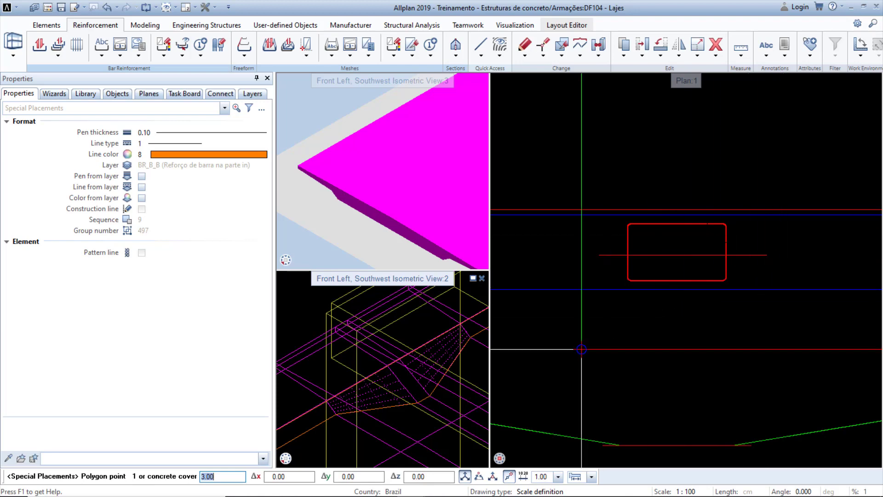
scroll(394, 335, "up", 3)
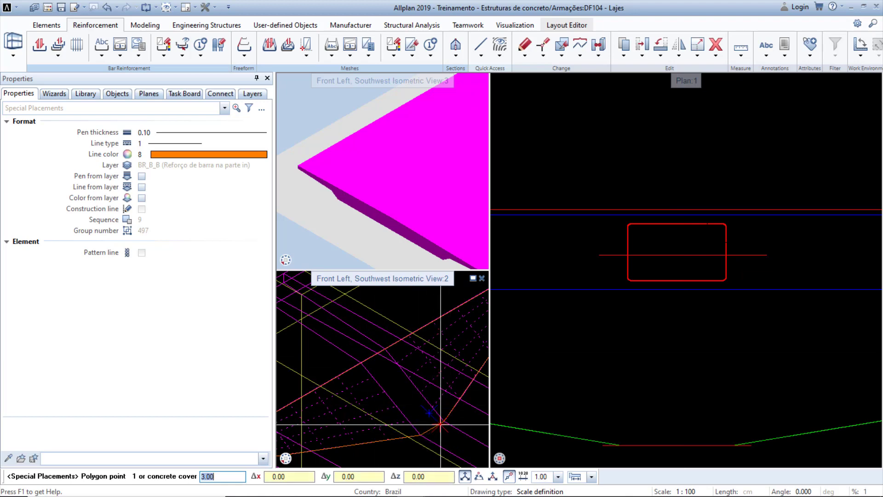
scroll(441, 424, "down", 2)
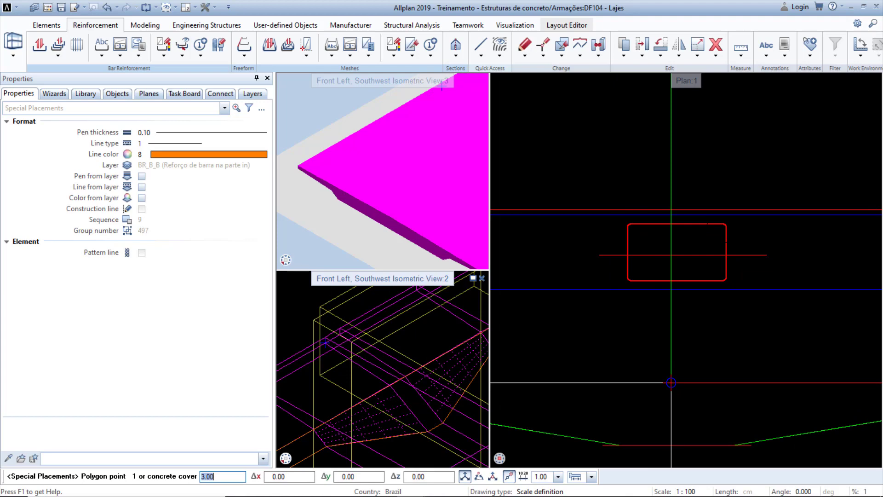
scroll(671, 382, "down", 3)
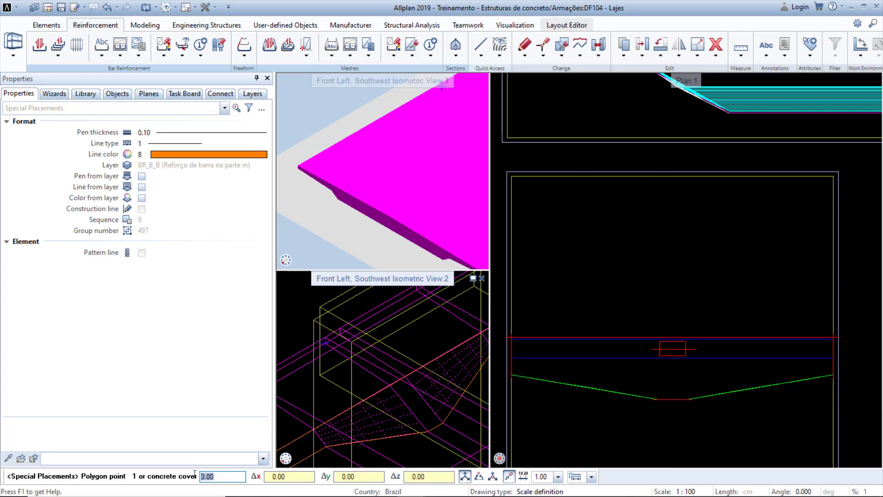
type("4")
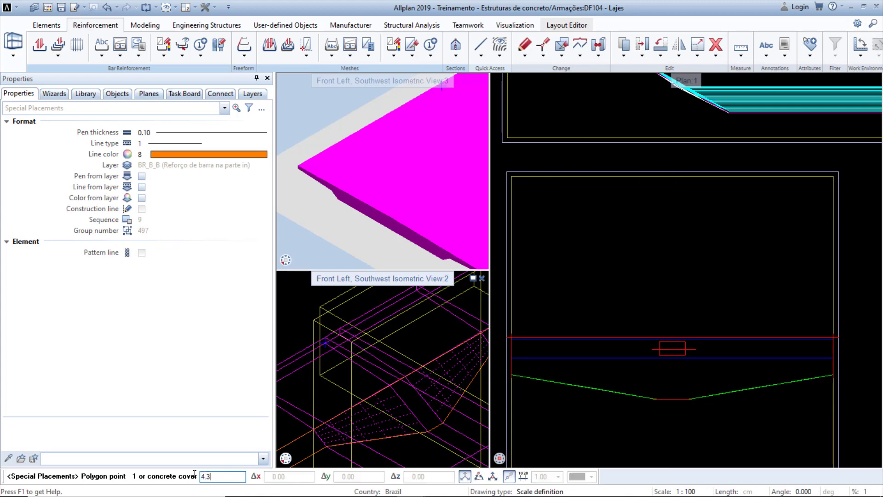
type(".3")
key("Return")
Pick the first placement polygon points along the slab's edge and down the haunch slope.
scroll(550, 208, "up", 5)
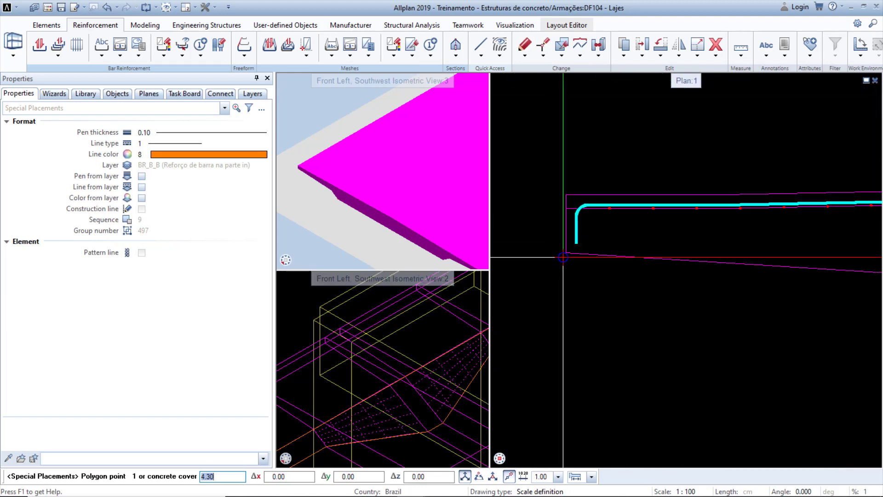
left_click(560, 282)
middle_click_drag(738, 318, 615, 305)
scroll(741, 298, "up", 3)
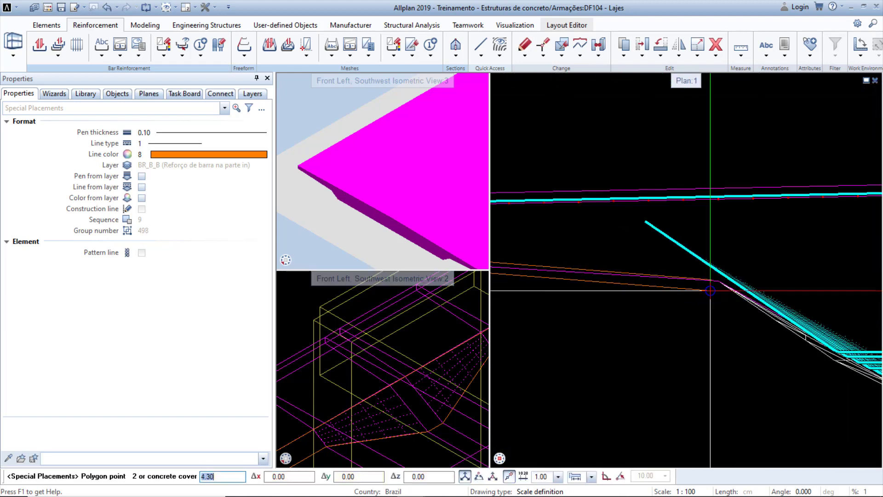
left_click(717, 282)
scroll(689, 300, "down", 3)
scroll(780, 349, "up", 3)
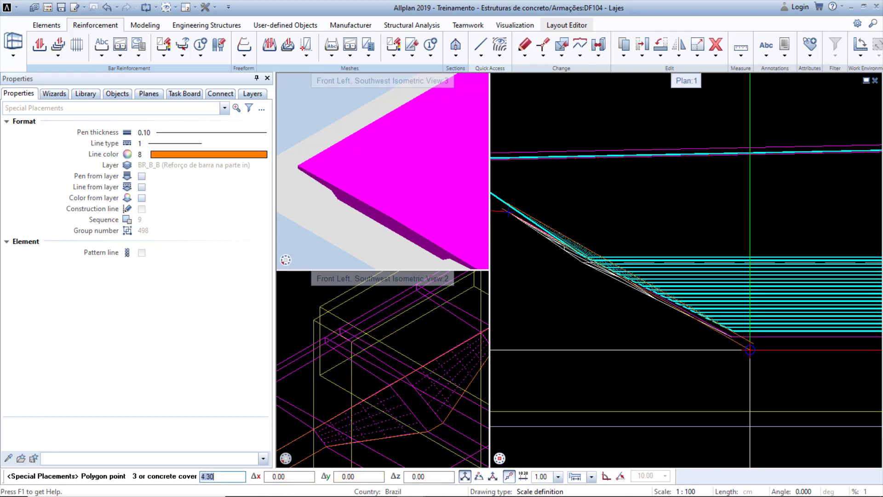
left_click(721, 329)
Pick the remaining polygon points along the slab top and back to the start to close the placement polygon.
scroll(713, 364, "down", 3)
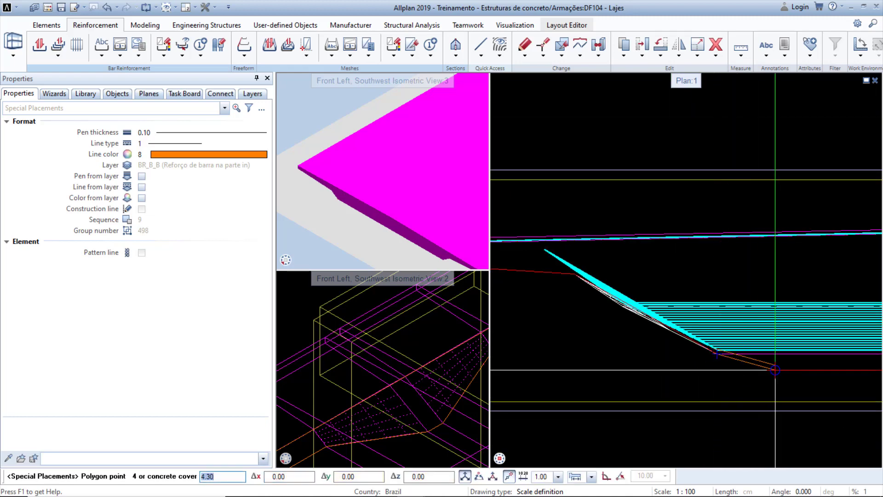
scroll(705, 245, "up", 5)
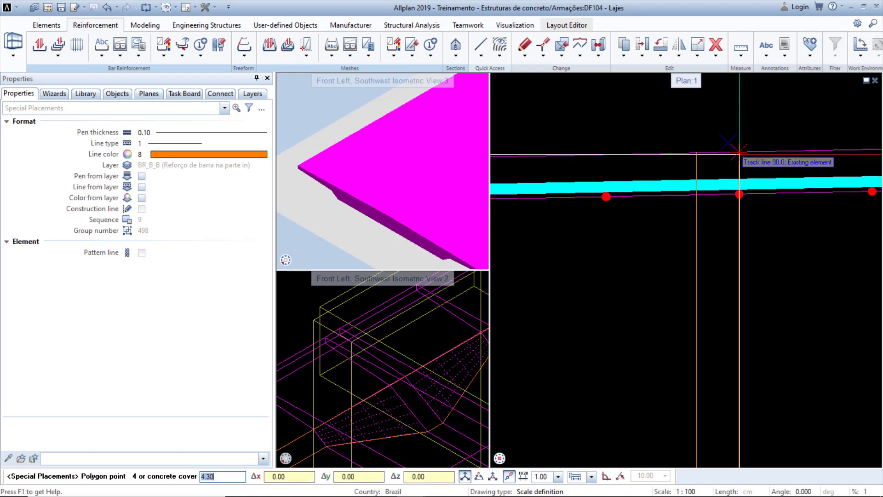
left_click(739, 154)
scroll(764, 286, "down", 5)
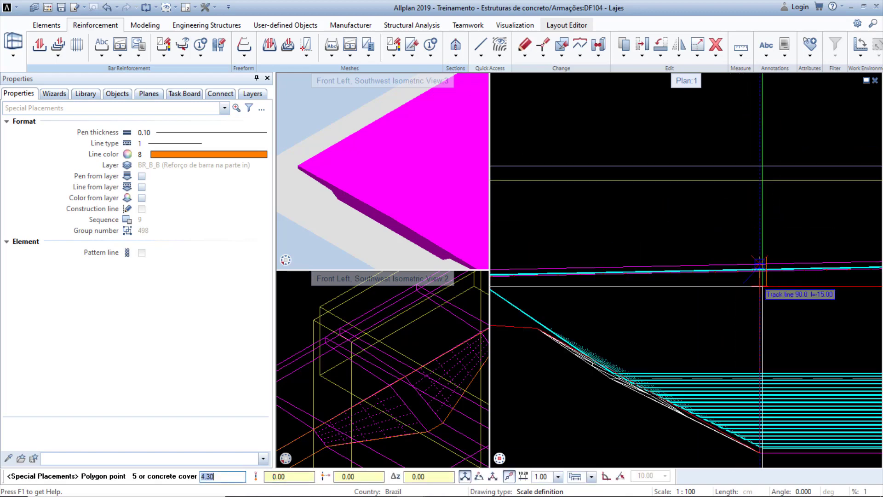
middle_click_drag(658, 285, 718, 283)
scroll(715, 279, "up", 5)
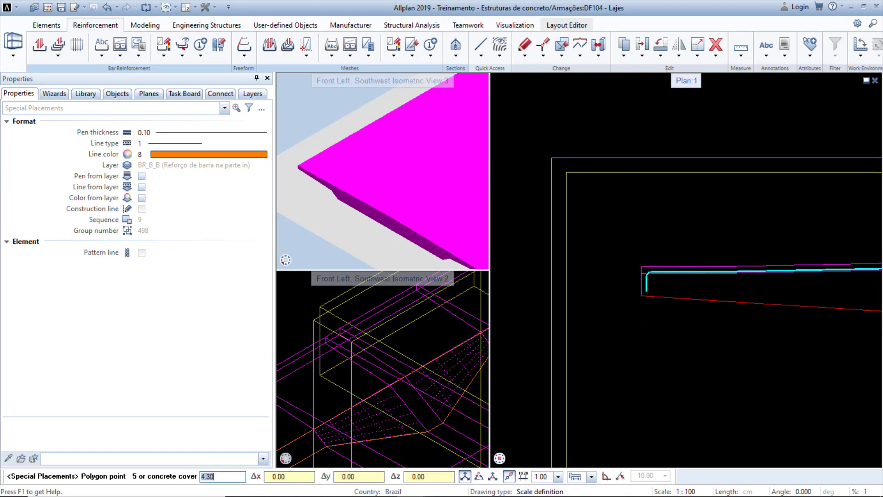
scroll(709, 269, "up", 1)
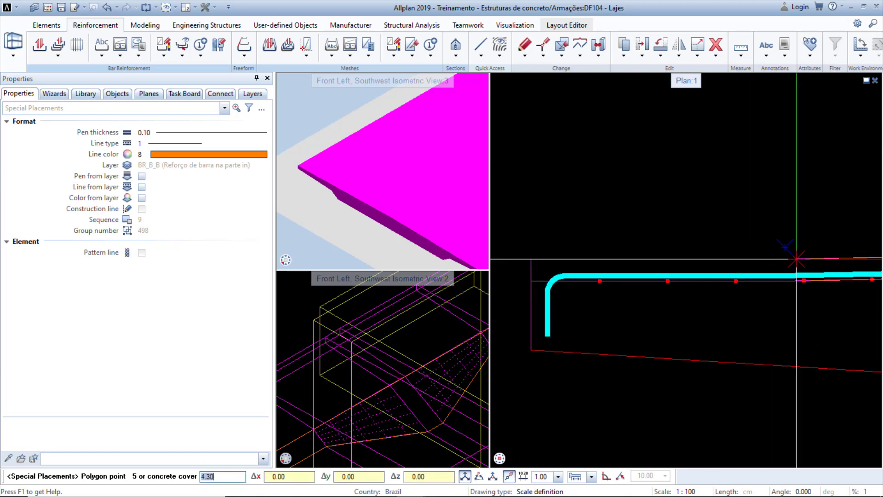
left_click(781, 259)
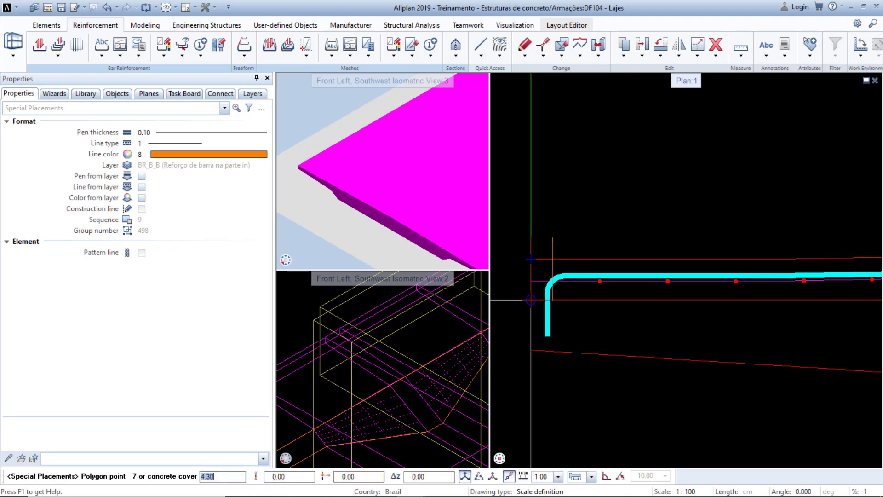
left_click(532, 352)
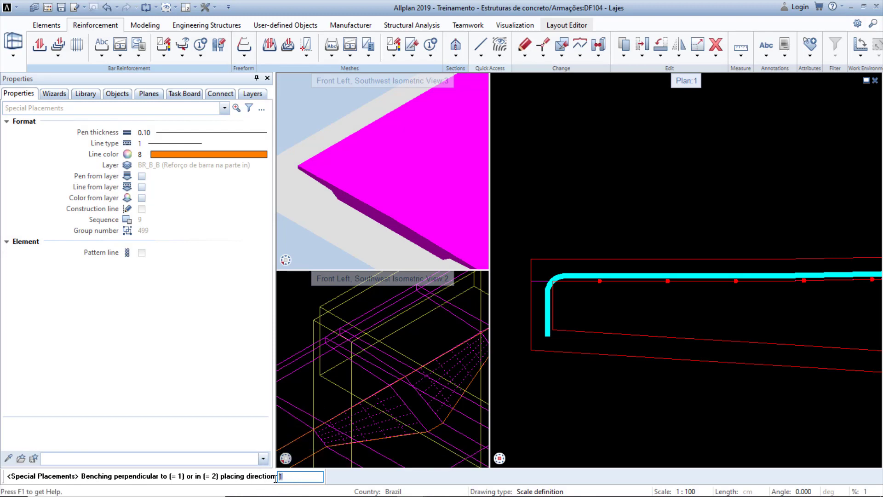
Accept perpendicular benching with a zero benching value and choose aligned placement.
key("Return")
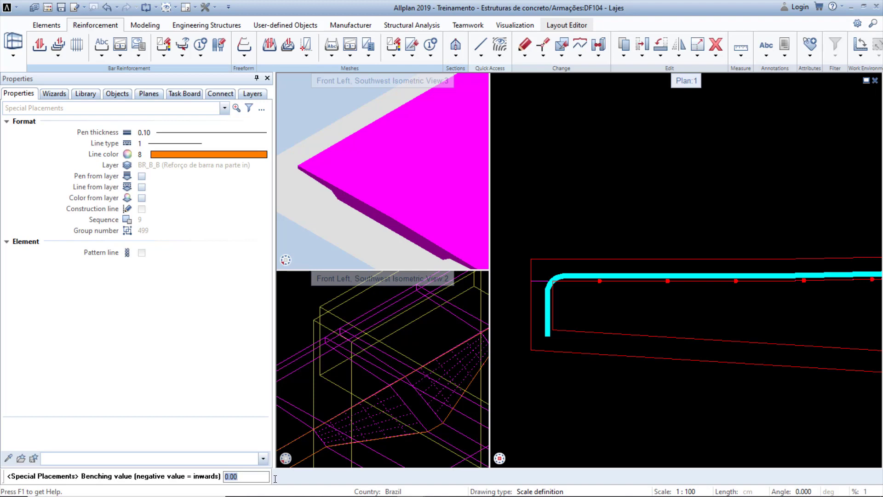
key("Return")
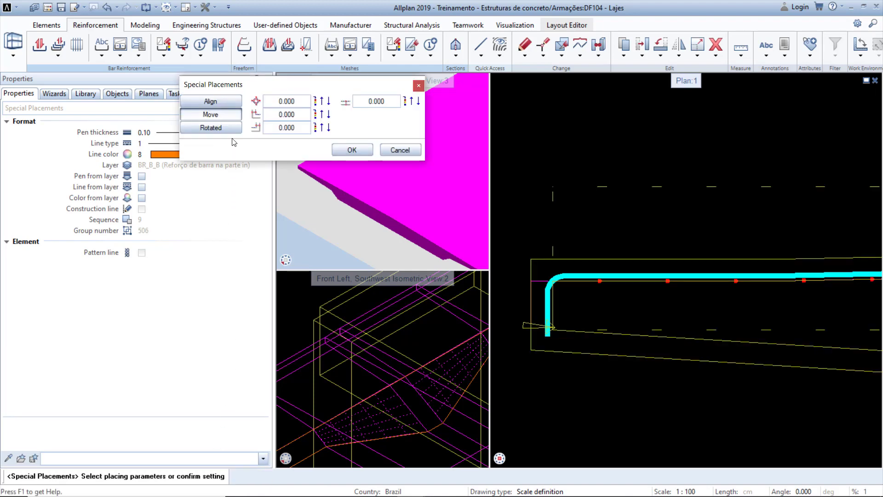
left_click(227, 102)
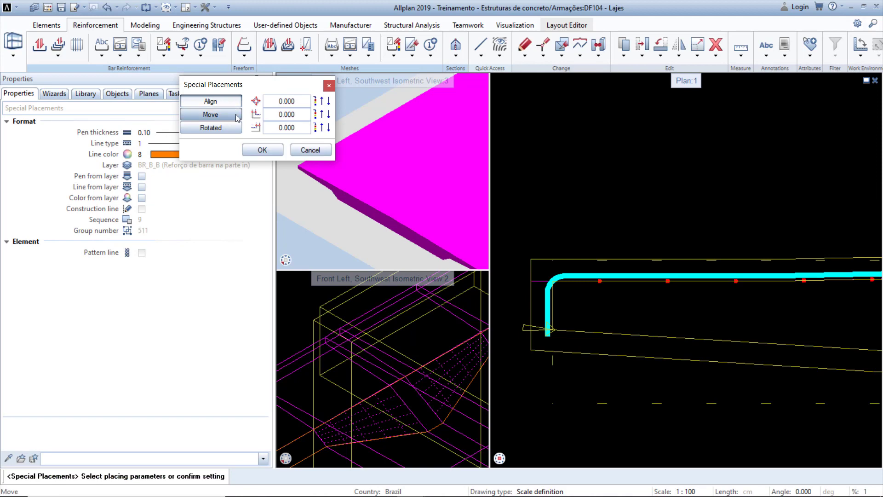
left_click(262, 150)
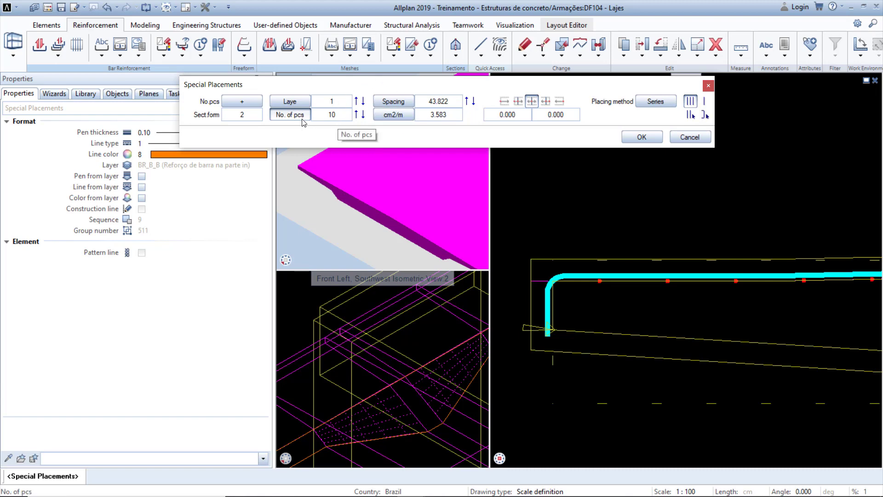
Set the stirrup placement spacing to 15, confirm it, and finish without placing a label.
left_click(445, 103)
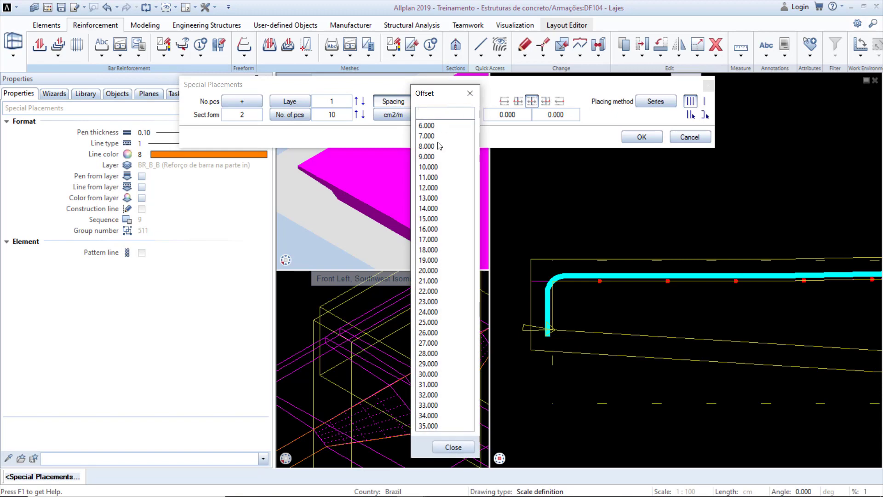
left_click(429, 218)
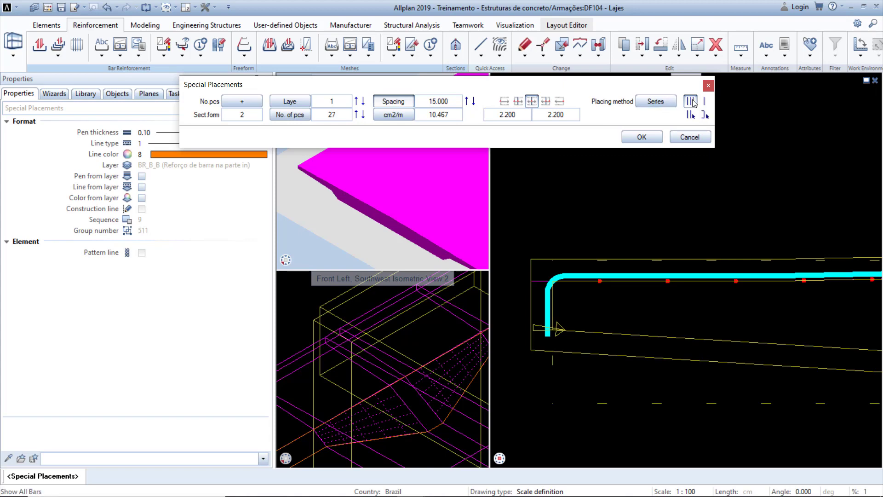
left_click(652, 134)
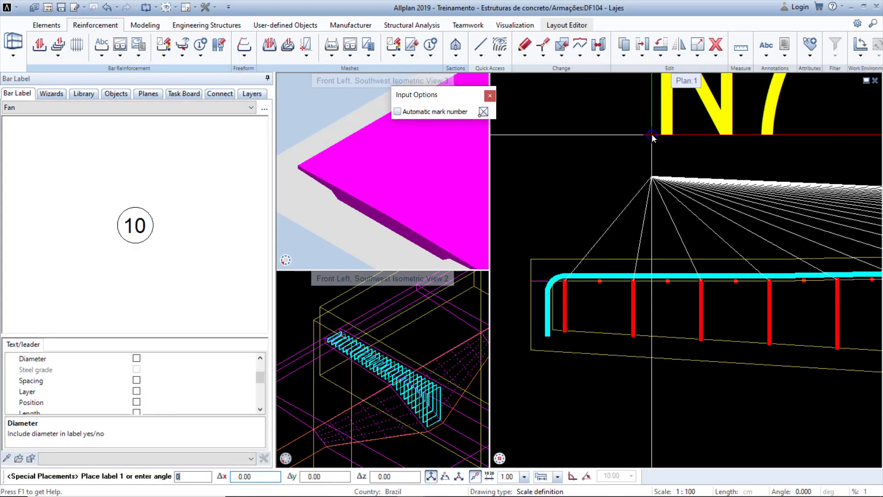
scroll(652, 134, "down", 5)
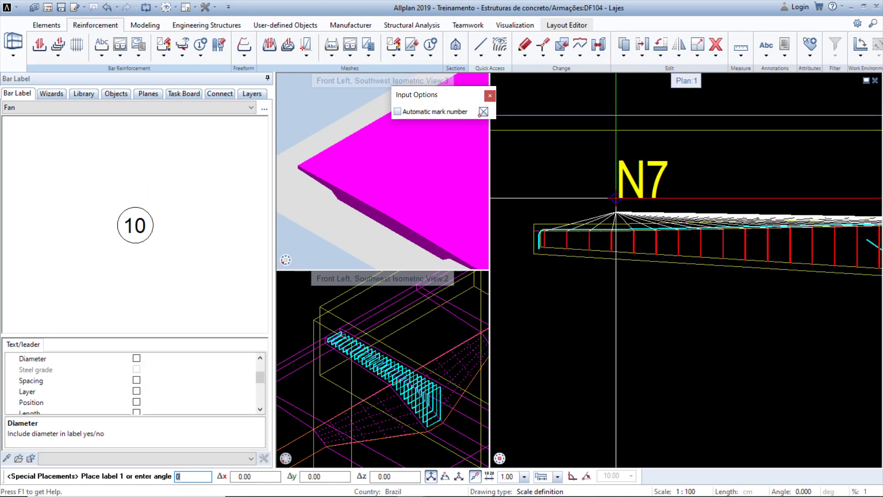
scroll(616, 198, "down", 3)
key("Escape")
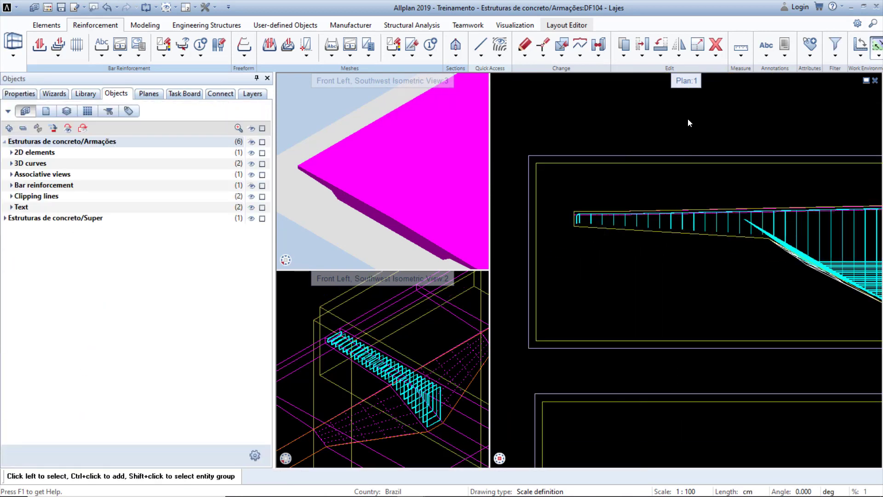
Copy and mirror the stirrups in the section view about a vertical axis onto the opposite haunch.
left_click(684, 54)
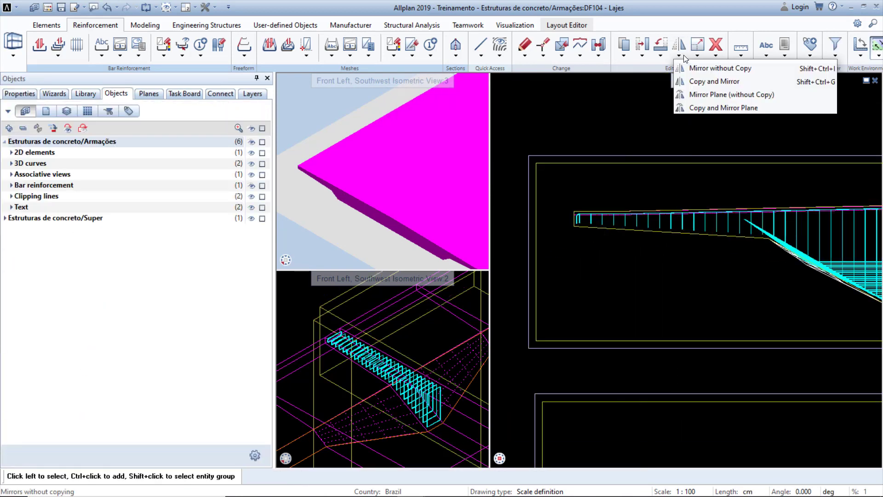
left_click(702, 81)
scroll(715, 224, "up", 5)
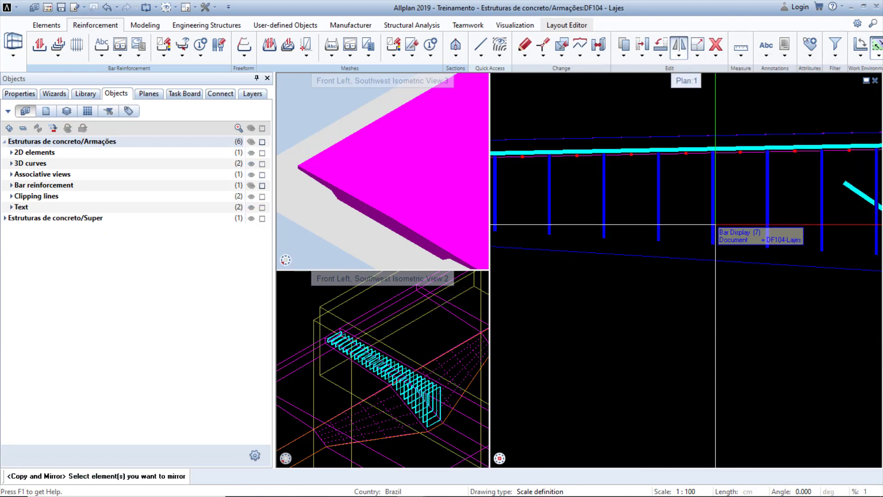
left_click(715, 224)
scroll(626, 270, "up", 6)
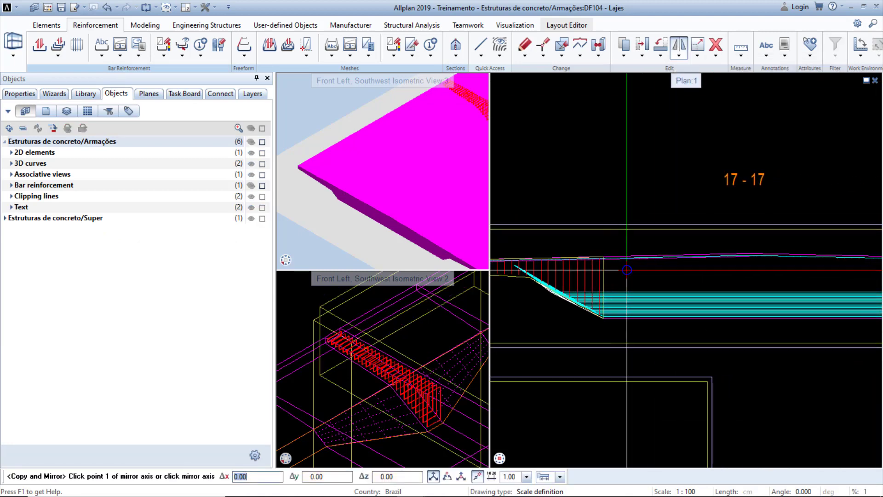
scroll(627, 270, "up", 4)
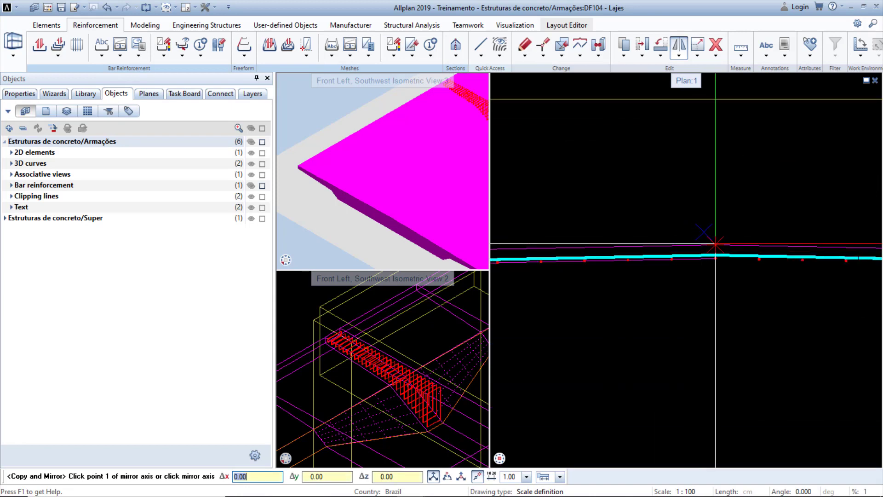
left_click(715, 208)
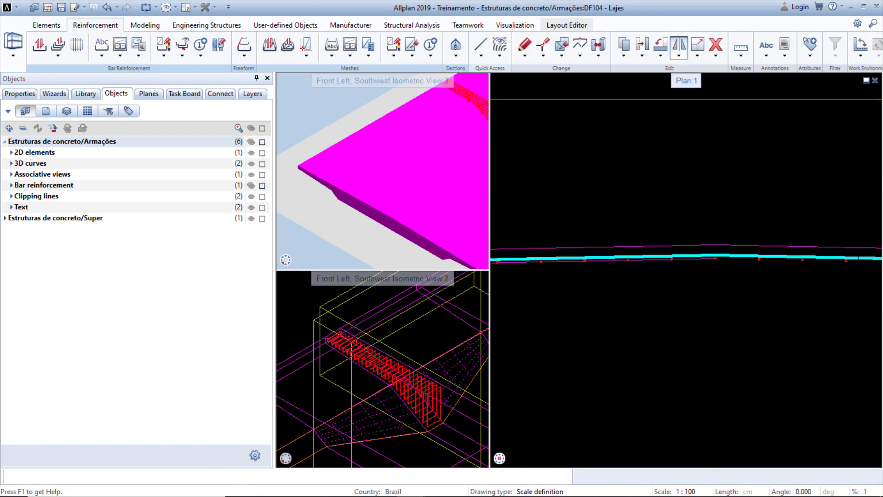
left_click(714, 318)
scroll(671, 257, "down", 5)
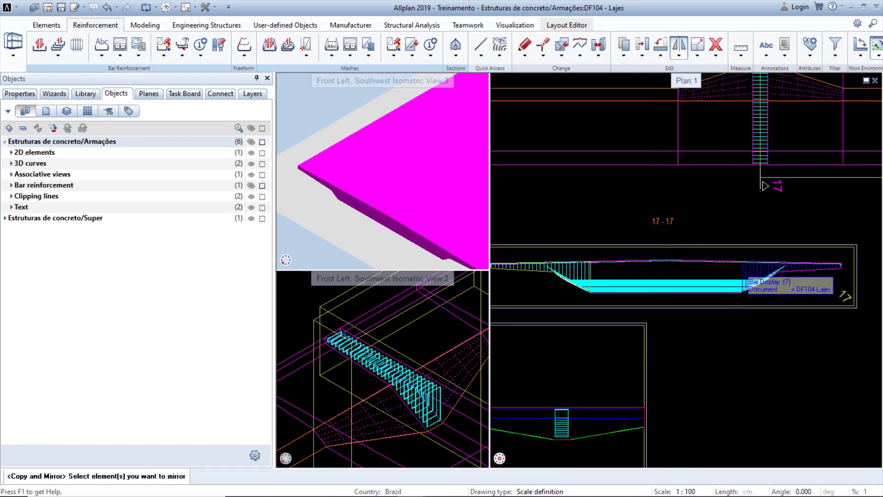
scroll(836, 263, "down", 6)
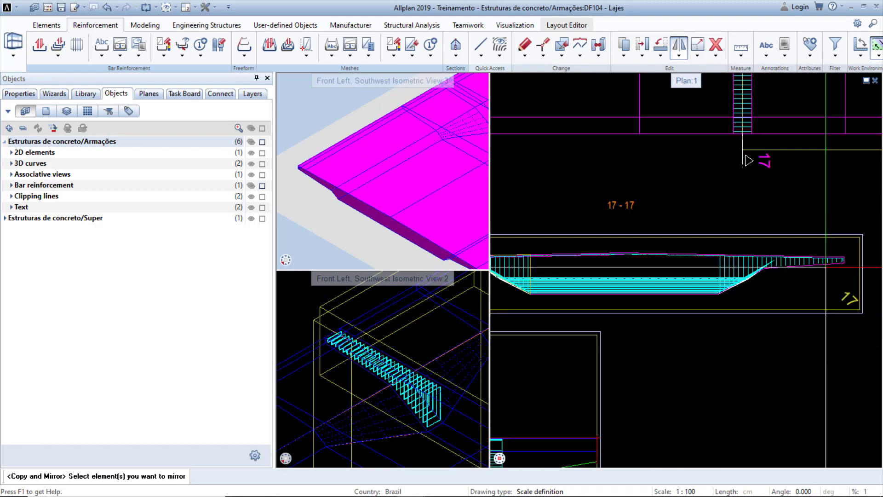
key("Escape")
Copy and mirror the stirrup set in plan about a vertical axis to the other haunch of the slab.
scroll(419, 318, "down", 5)
scroll(416, 325, "up", 2)
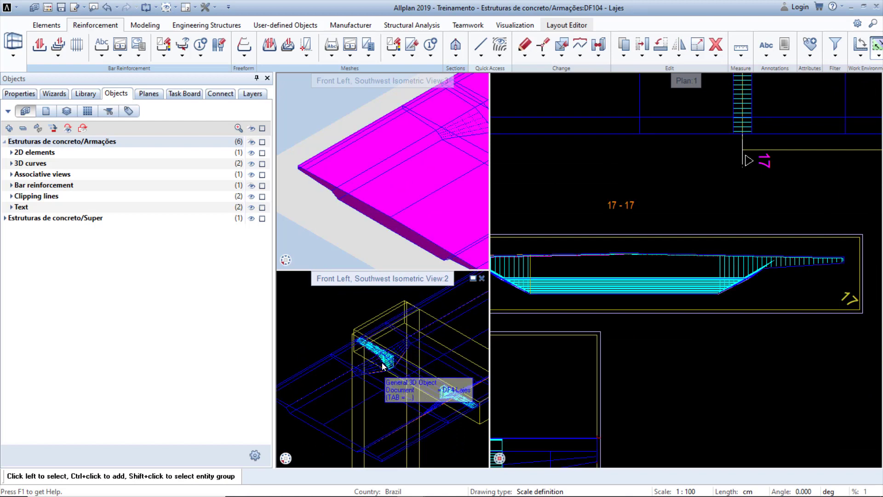
scroll(382, 365, "up", 4)
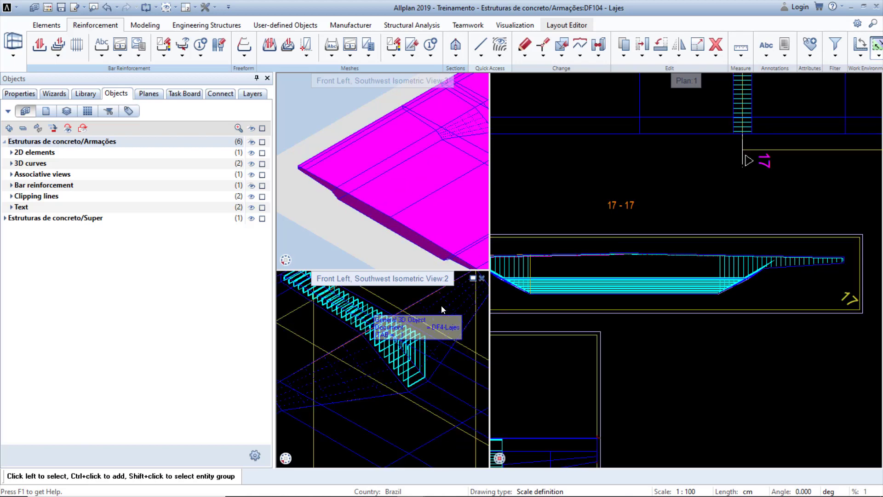
middle_click_drag(527, 305, 658, 311)
scroll(556, 283, "up", 3)
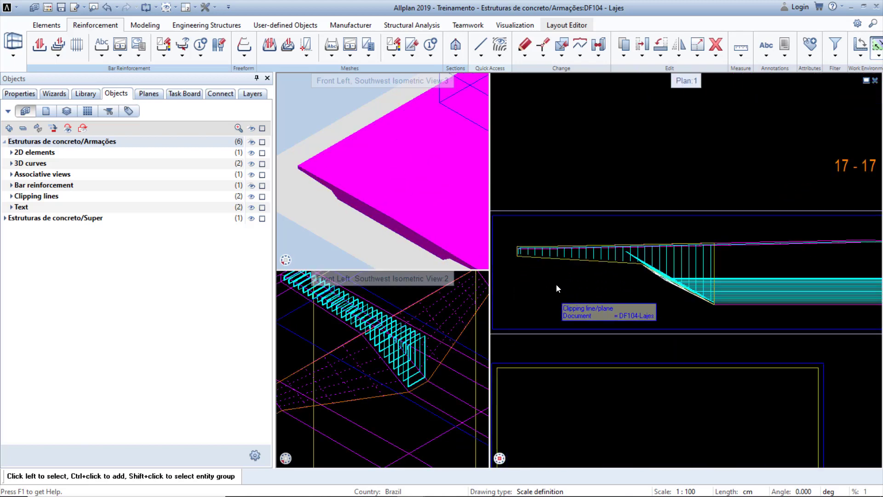
middle_click_drag(548, 275, 597, 282)
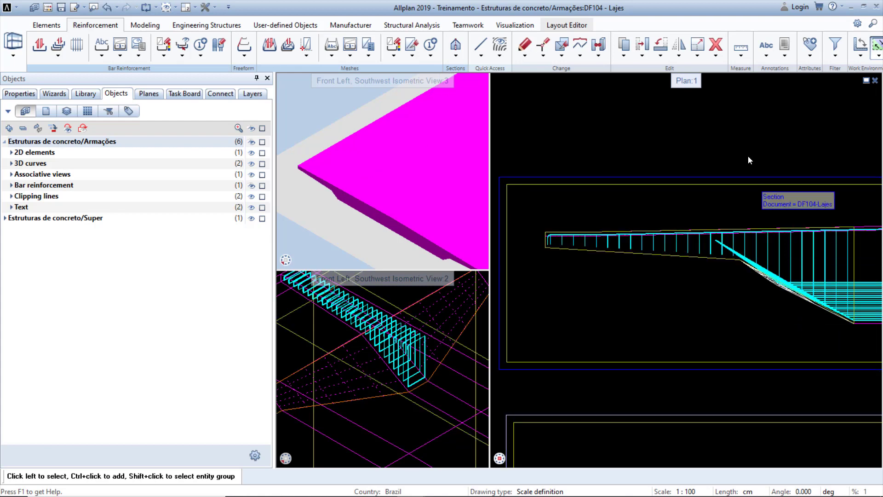
left_click(677, 58)
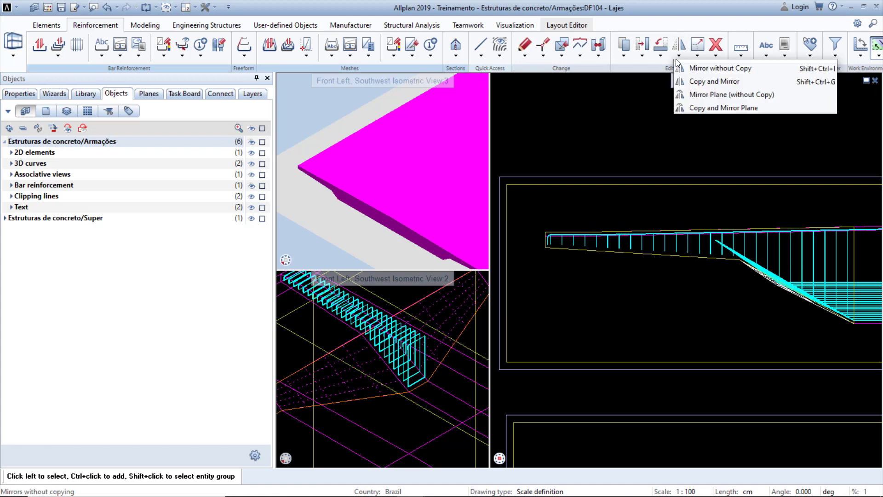
left_click(698, 83)
scroll(723, 298, "down", 4)
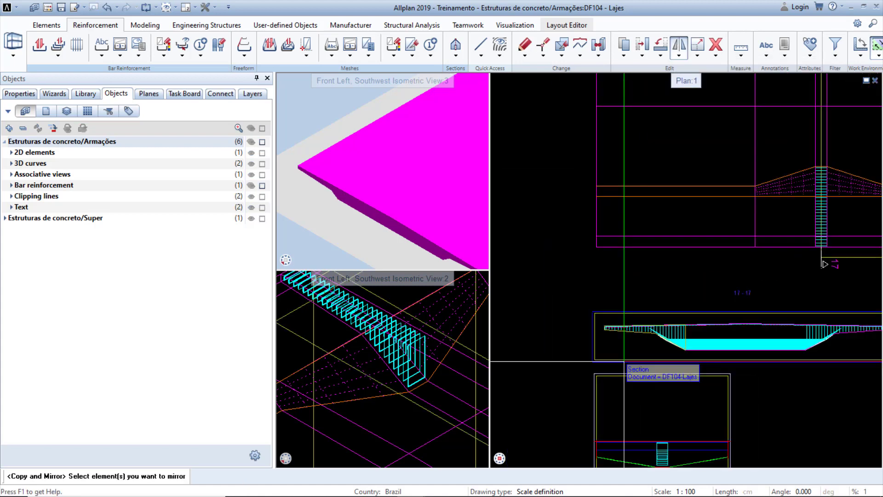
scroll(723, 298, "up", 3)
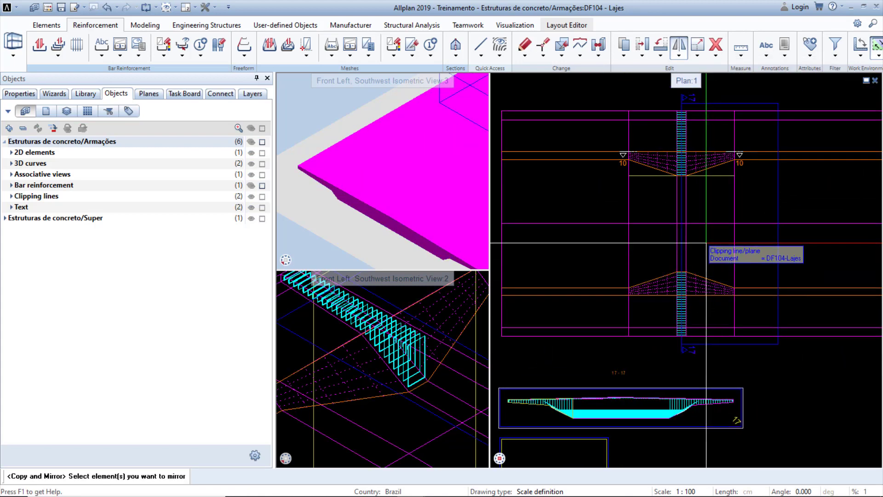
scroll(685, 159, "up", 6)
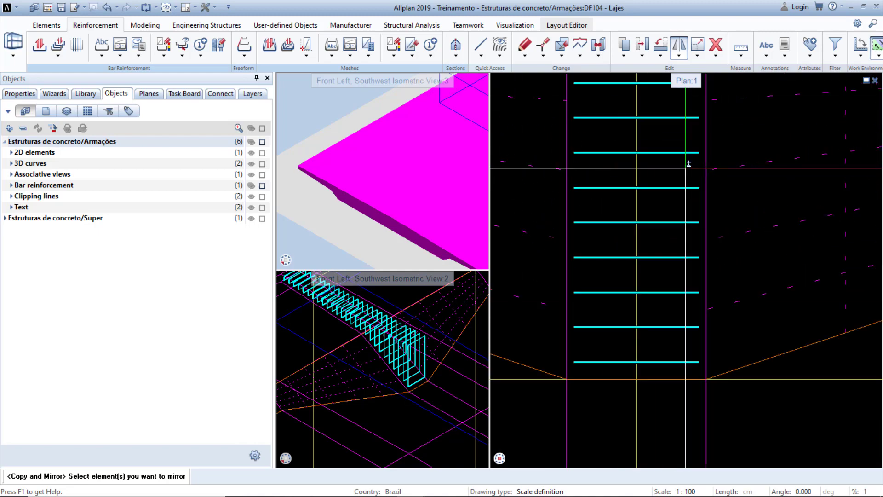
scroll(670, 232, "down", 6)
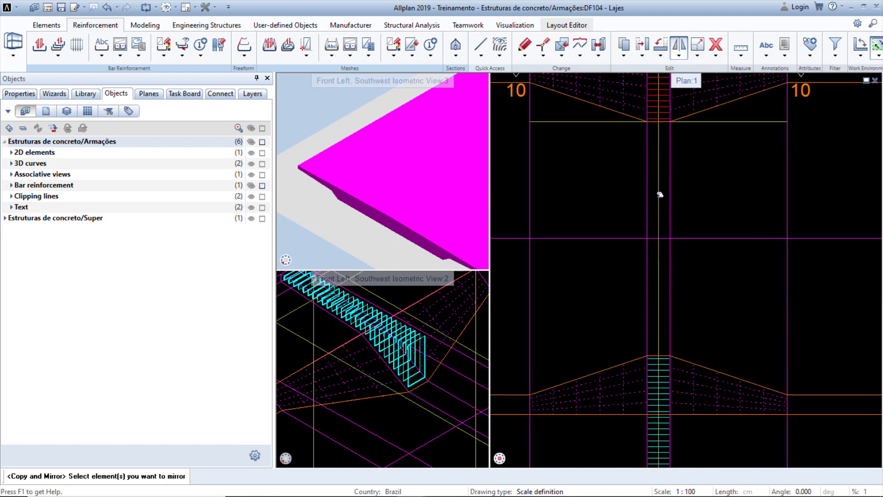
scroll(648, 376, "down", 5)
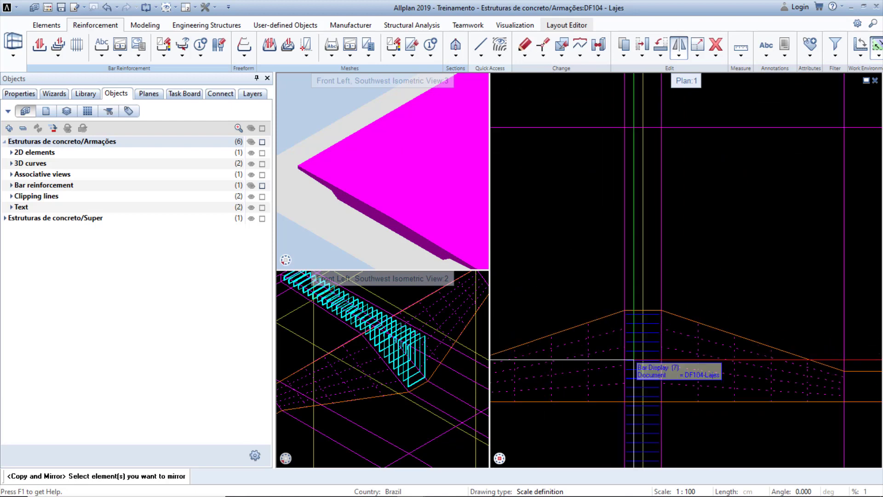
scroll(621, 352, "down", 3)
left_click(721, 361)
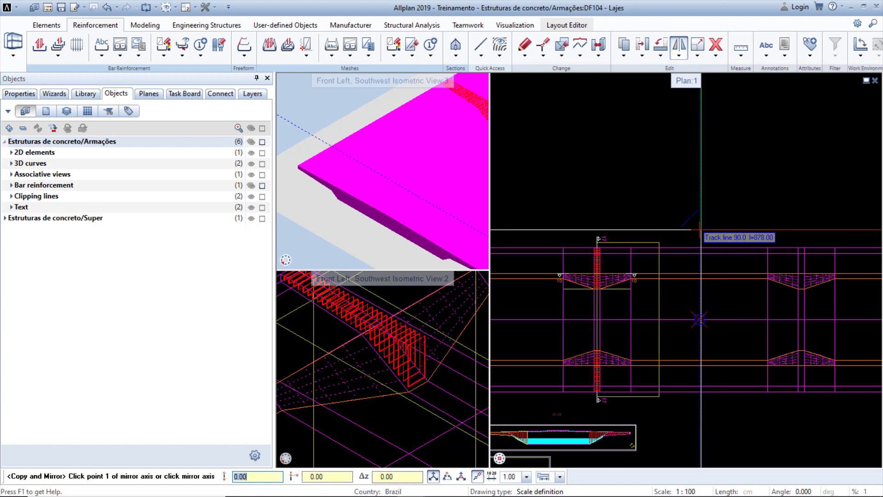
left_click(698, 299)
left_click(698, 299)
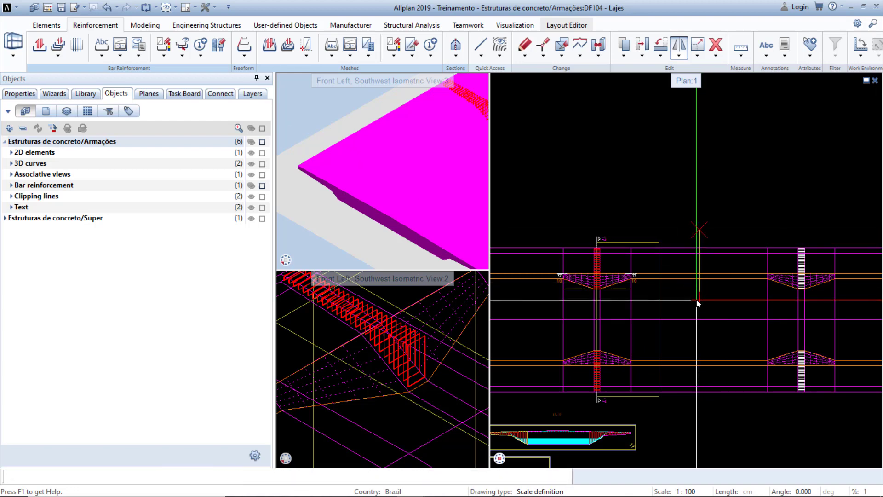
key("Escape")
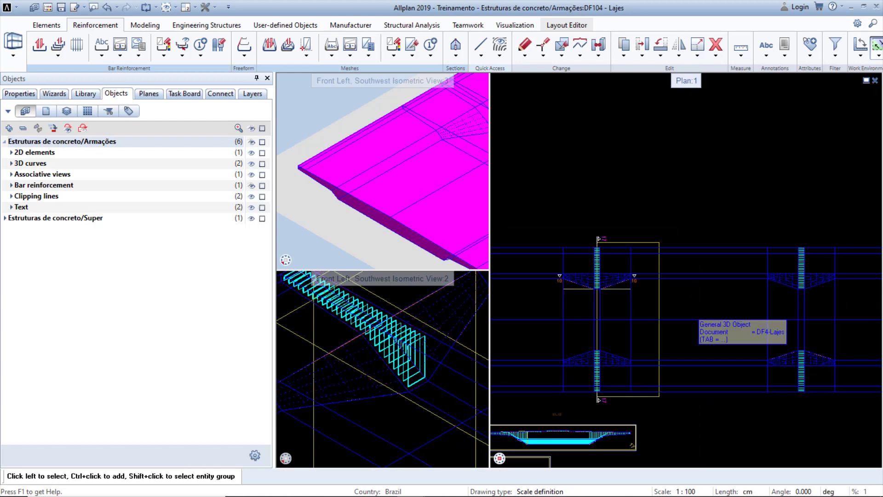
Turn on visibility of the bar reinforcement objects to display all reinforcement in the views.
left_click(252, 186)
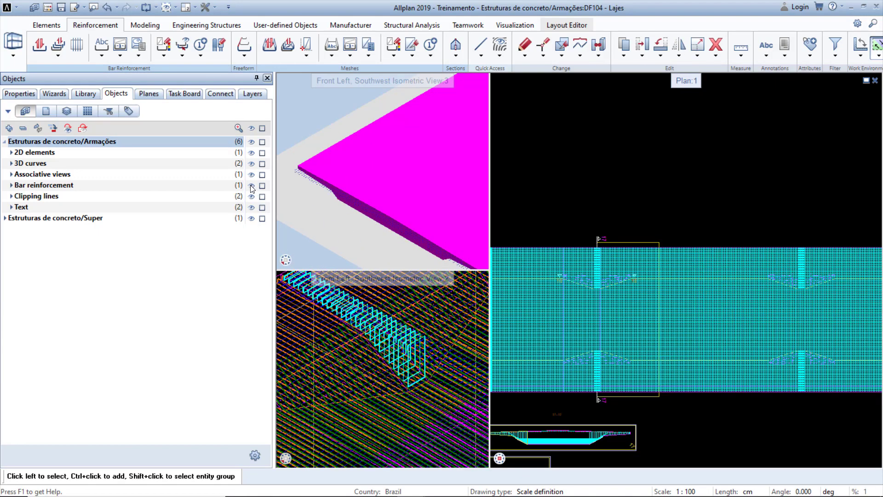
scroll(376, 415, "down", 3)
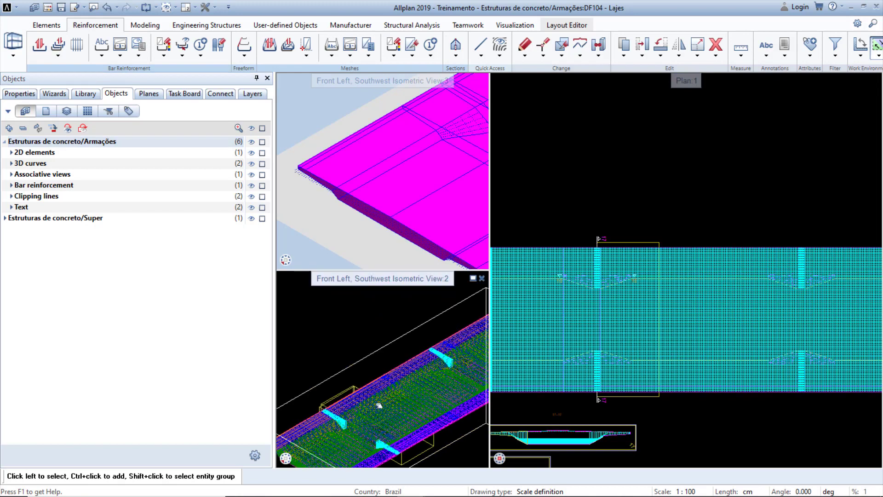
middle_click_drag(357, 404, 352, 401)
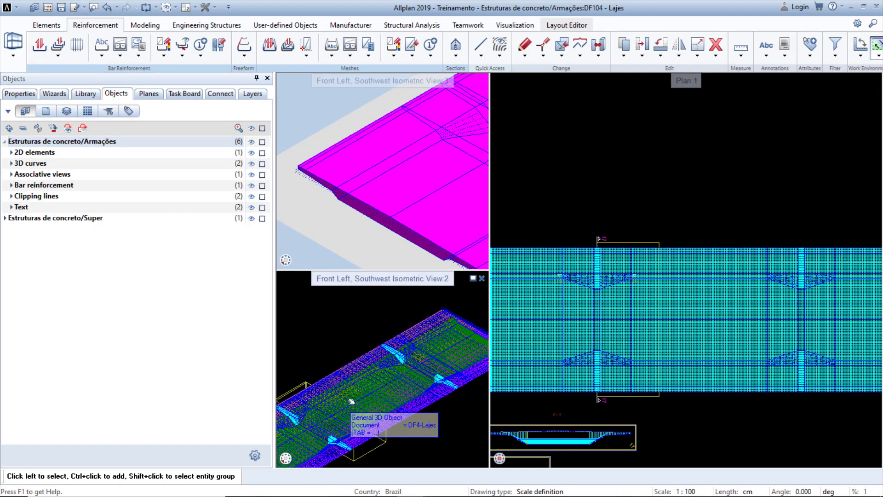